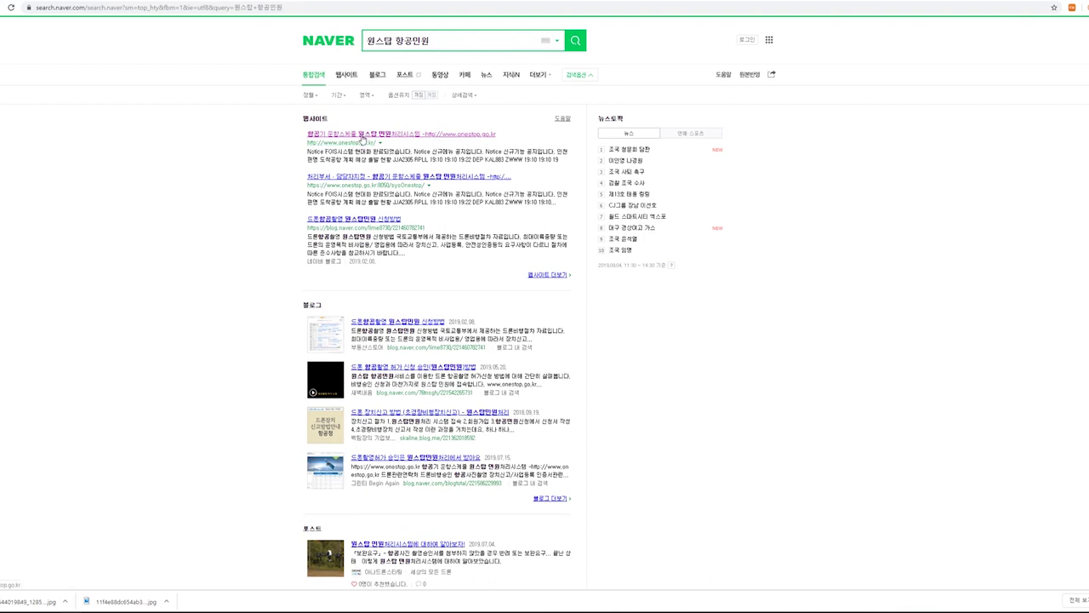
Open the onestop.go.kr result from Naver and start logging out of APS.
{"action": "left_click", "coordinate": [362, 139]}
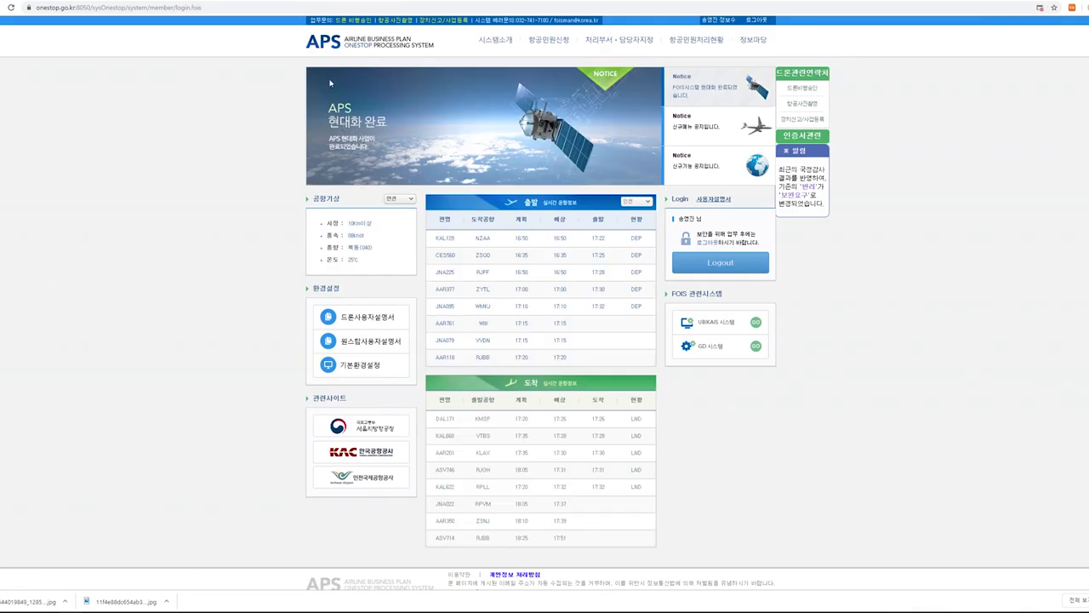
{"action": "left_click", "coordinate": [720, 263]}
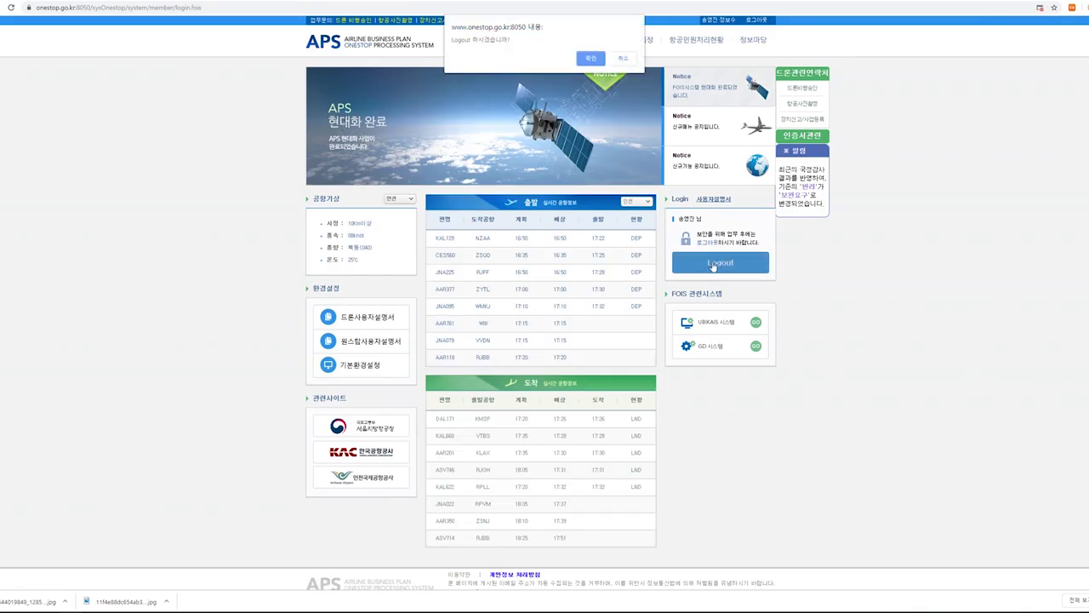
Confirm the logout, sign back in with the account ID and password, then return home.
{"action": "left_click", "coordinate": [590, 58]}
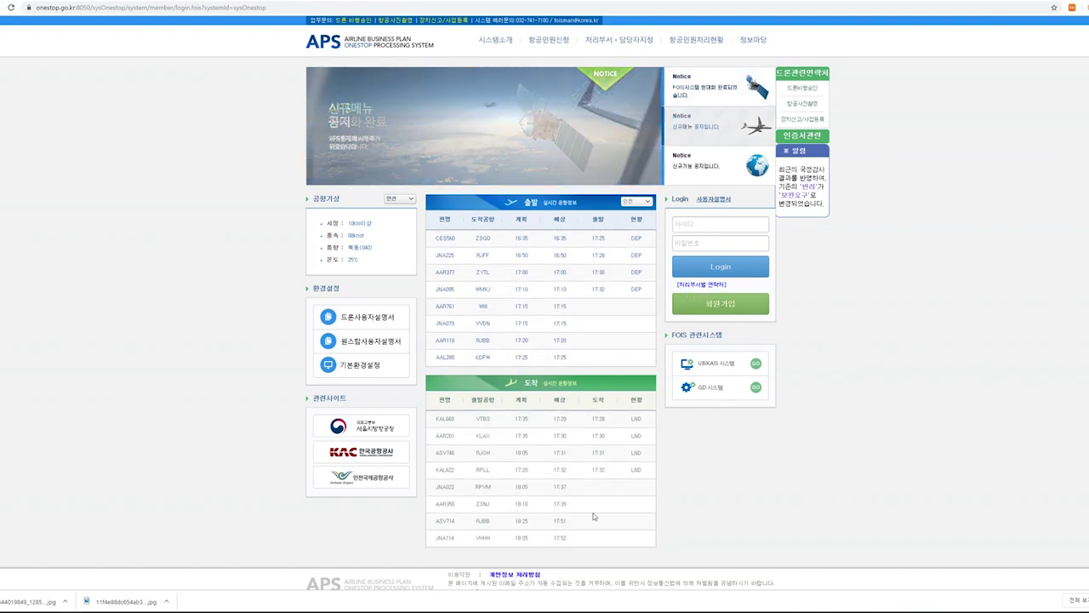
{"action": "left_click", "coordinate": [721, 223]}
{"action": "type", "text": "ㅣ씨"}
{"action": "key", "text": "BackSpace"}
{"action": "key", "text": "BackSpace"}
{"action": "key", "text": "BackSpace"}
{"action": "key", "text": "BackSpace"}
{"action": "key", "text": "BackSpace"}
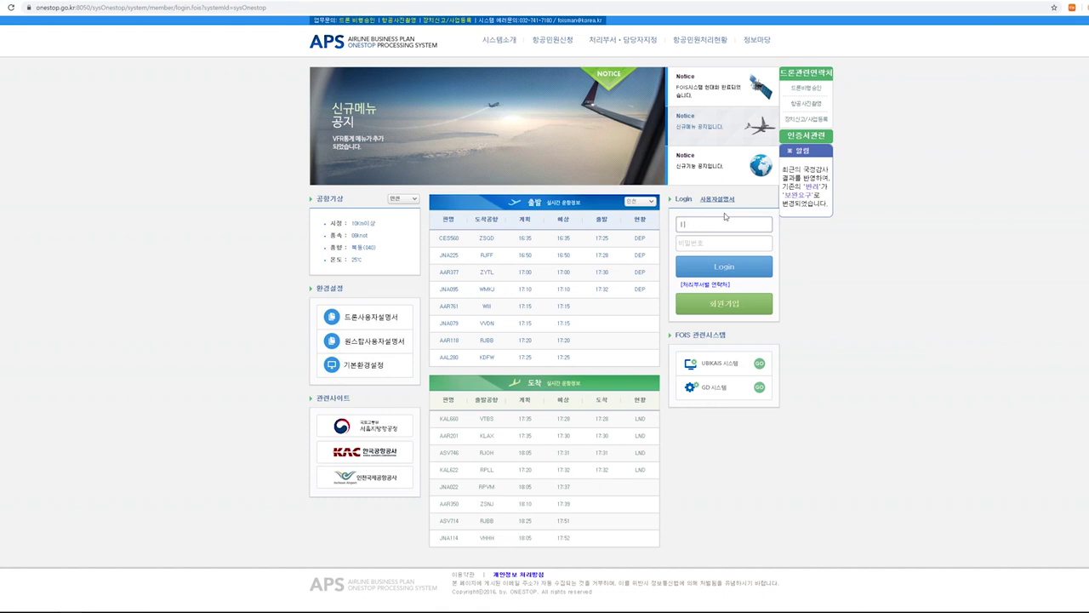
{"action": "key", "text": "Hangul"}
{"action": "type", "text": "lobbangve1"}
{"action": "key", "text": "Tab"}
{"action": "type", "text": "*******"}
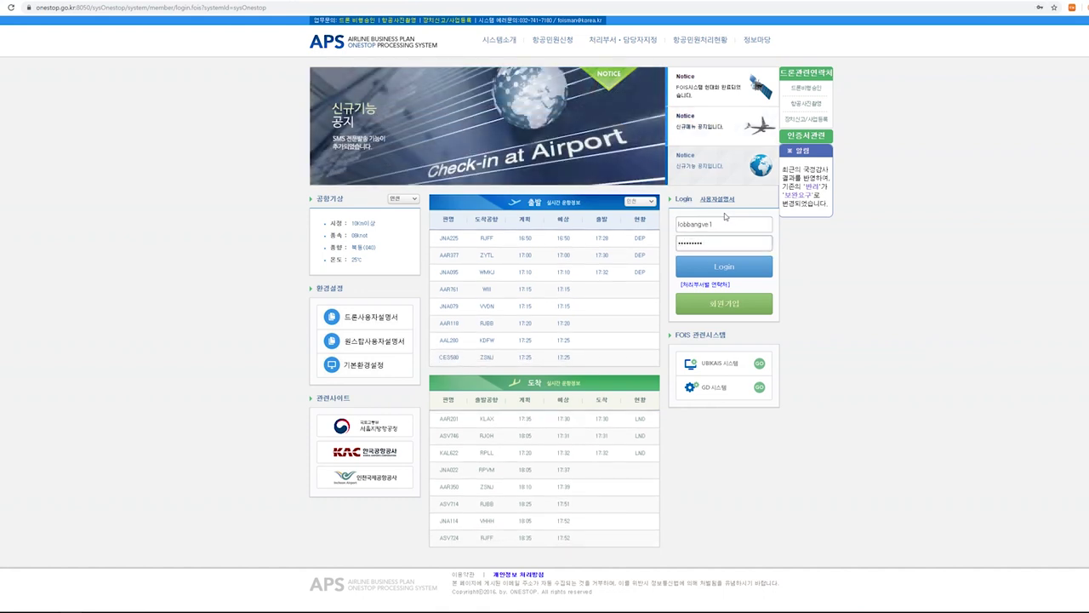
{"action": "type", "text": "***"}
{"action": "key", "text": "Return"}
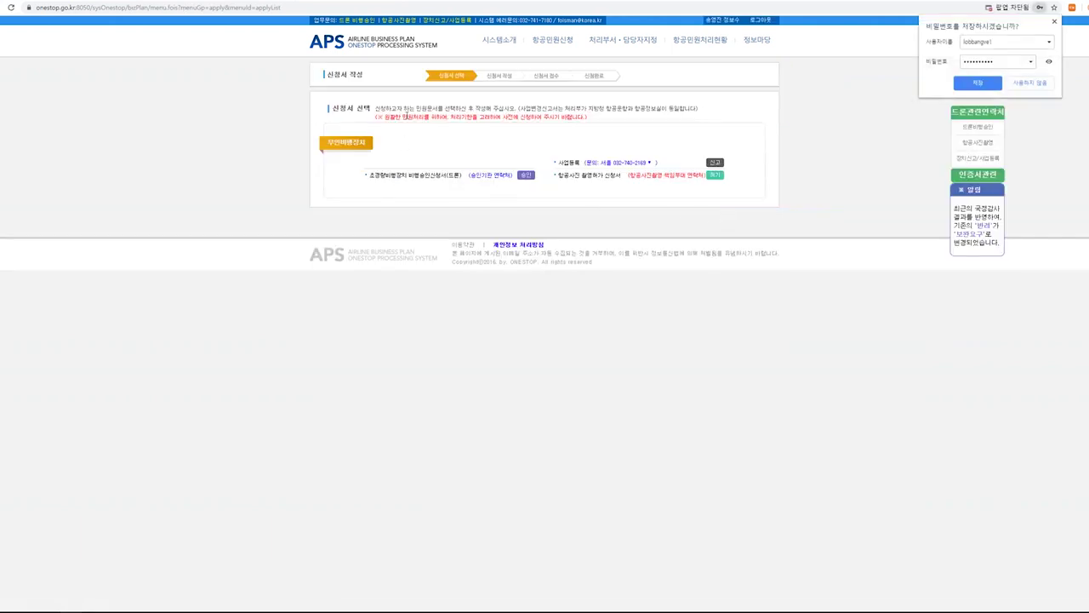
{"action": "left_click", "coordinate": [375, 42]}
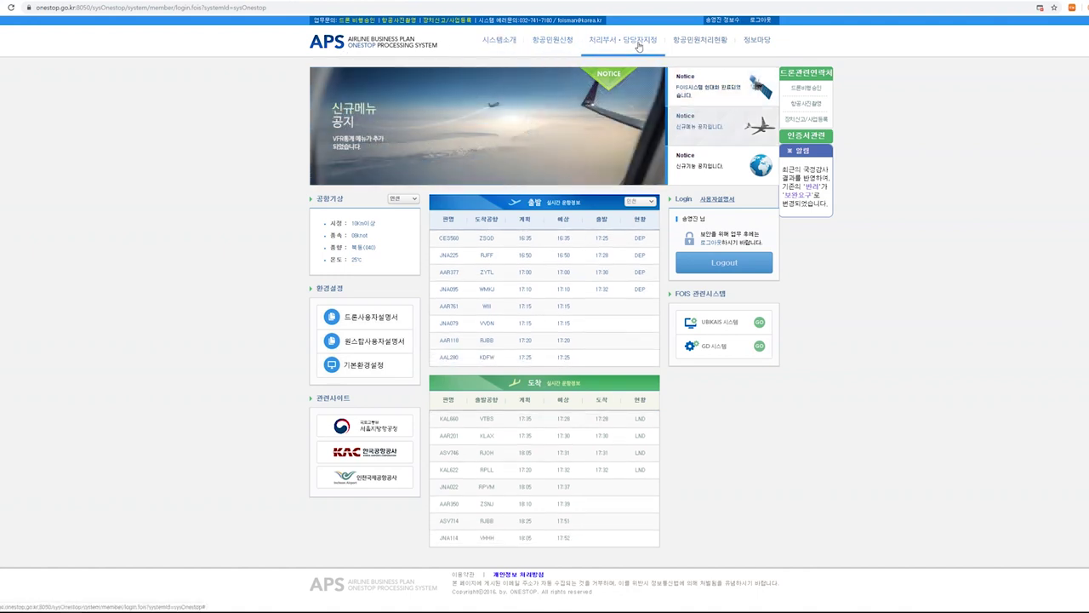
Go to 항공민원신청 > 신청서작성 to pick an application form.
{"action": "left_click", "coordinate": [542, 42]}
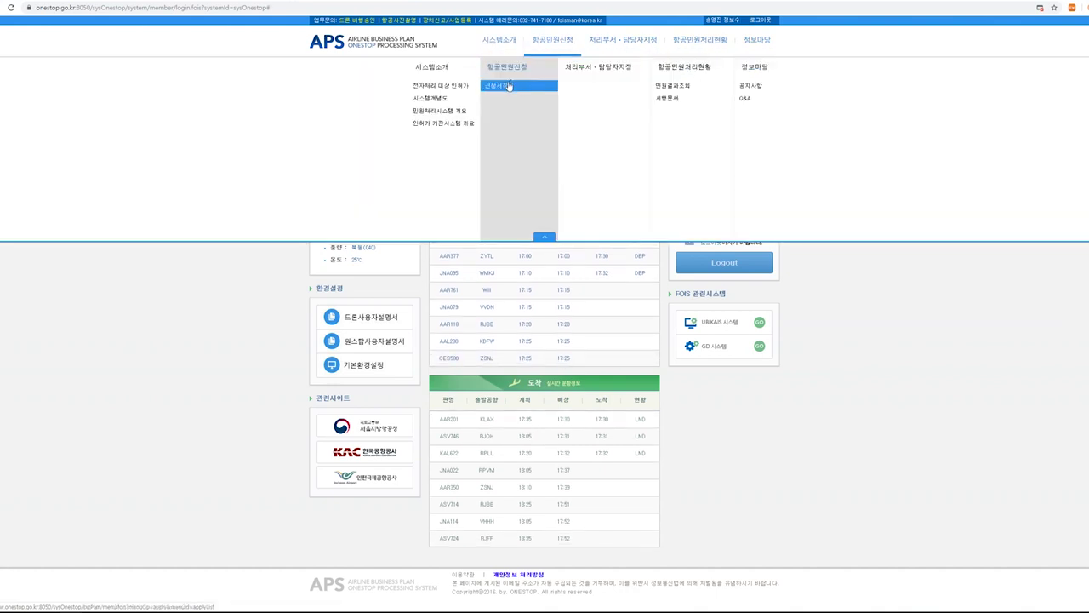
{"action": "left_click", "coordinate": [506, 85]}
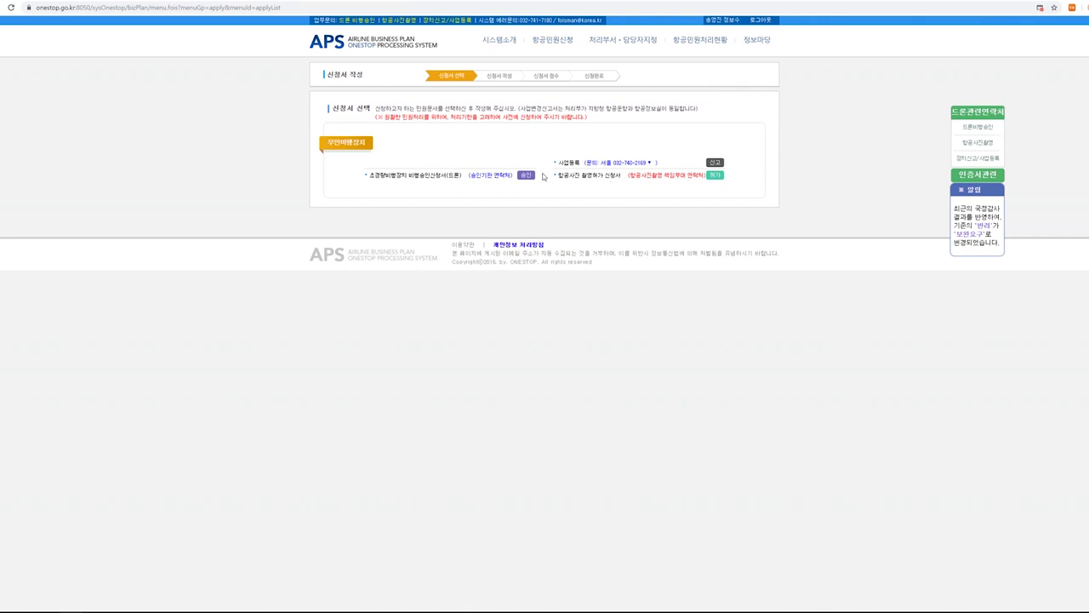
Open the 초경량비행장치 비행승인신청서(드론) form and select 비영리 and 자체중량 12kg이하.
{"action": "left_click", "coordinate": [419, 176]}
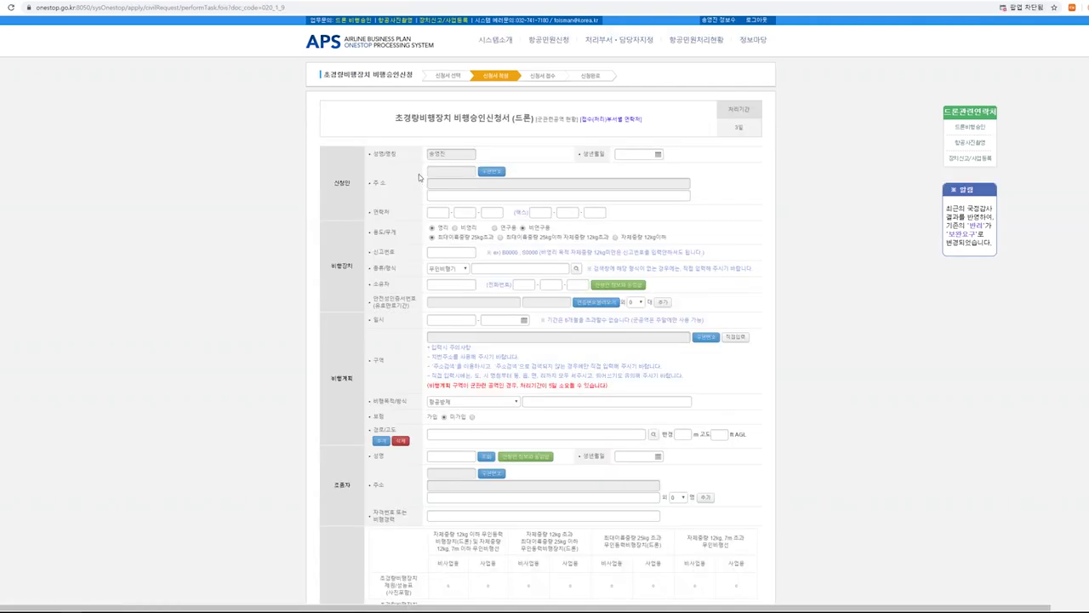
{"action": "scroll", "coordinate": [336, 310], "scroll_direction": "down", "scroll_amount": 3}
{"action": "scroll", "coordinate": [336, 310], "scroll_direction": "up", "scroll_amount": 3}
{"action": "left_click", "coordinate": [566, 212]}
{"action": "left_click", "coordinate": [432, 228]}
{"action": "left_click", "coordinate": [615, 237]}
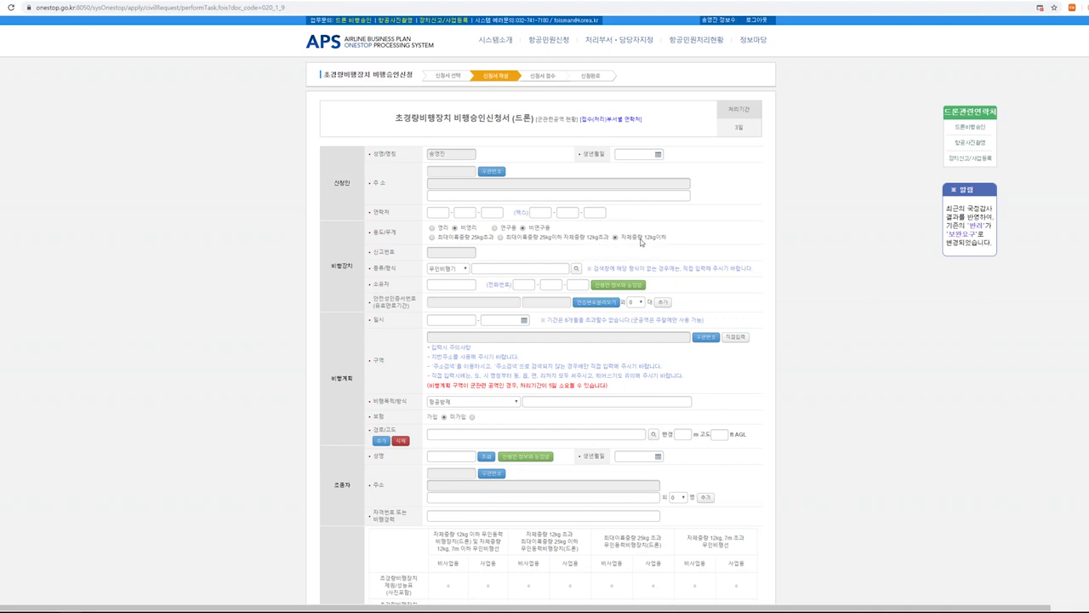
Set 종류/형식 to 무인멀티콥터 and browse the 무인비행장치 형식 model list before closing it.
{"action": "left_click", "coordinate": [460, 270]}
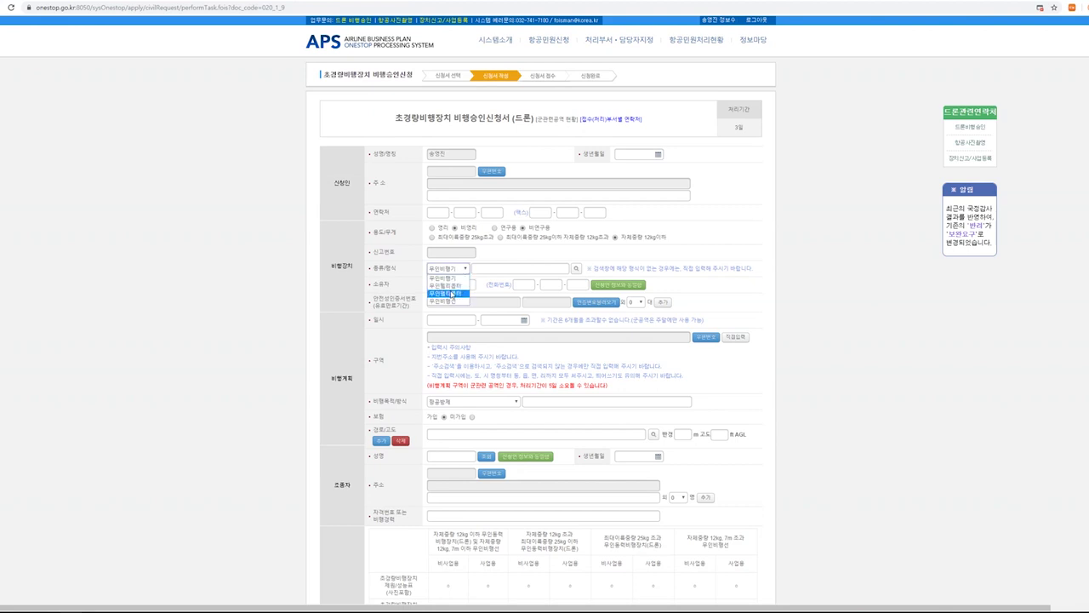
{"action": "left_click", "coordinate": [450, 293]}
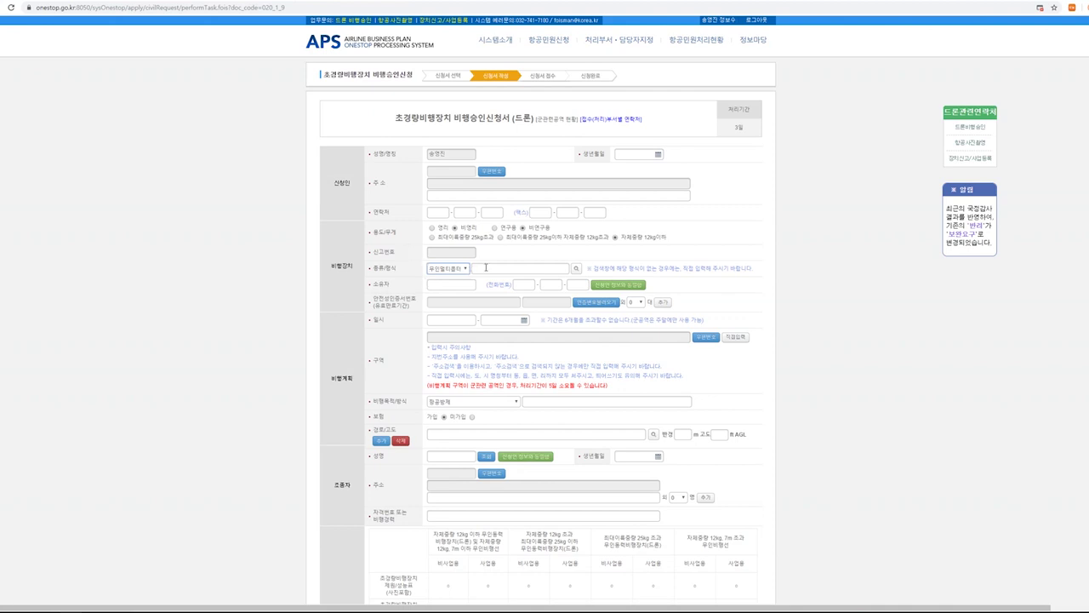
{"action": "left_click", "coordinate": [577, 271]}
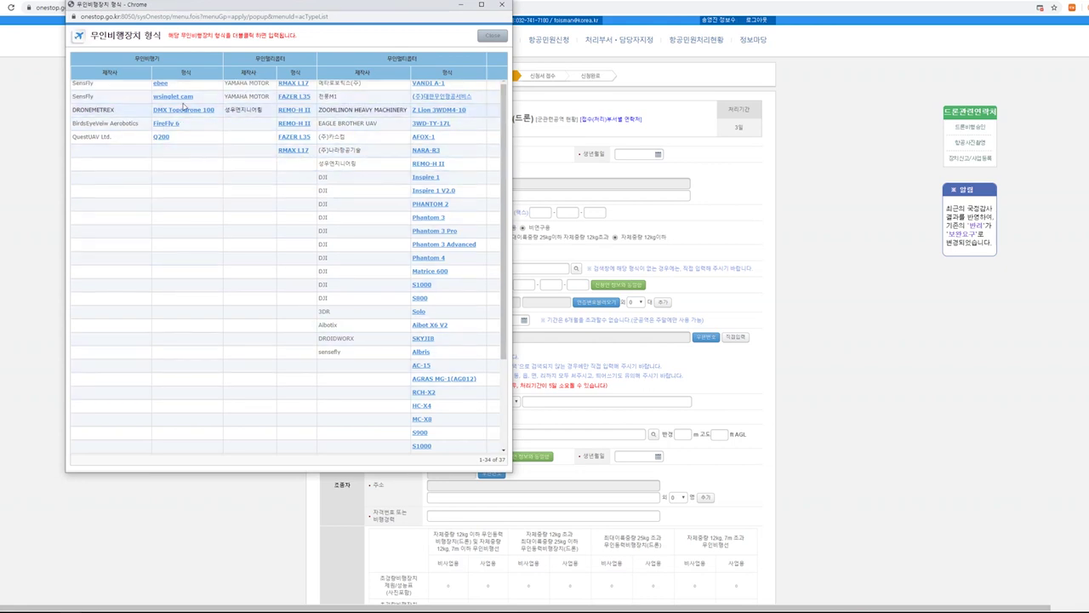
{"action": "scroll", "coordinate": [354, 365], "scroll_direction": "down", "scroll_amount": 3}
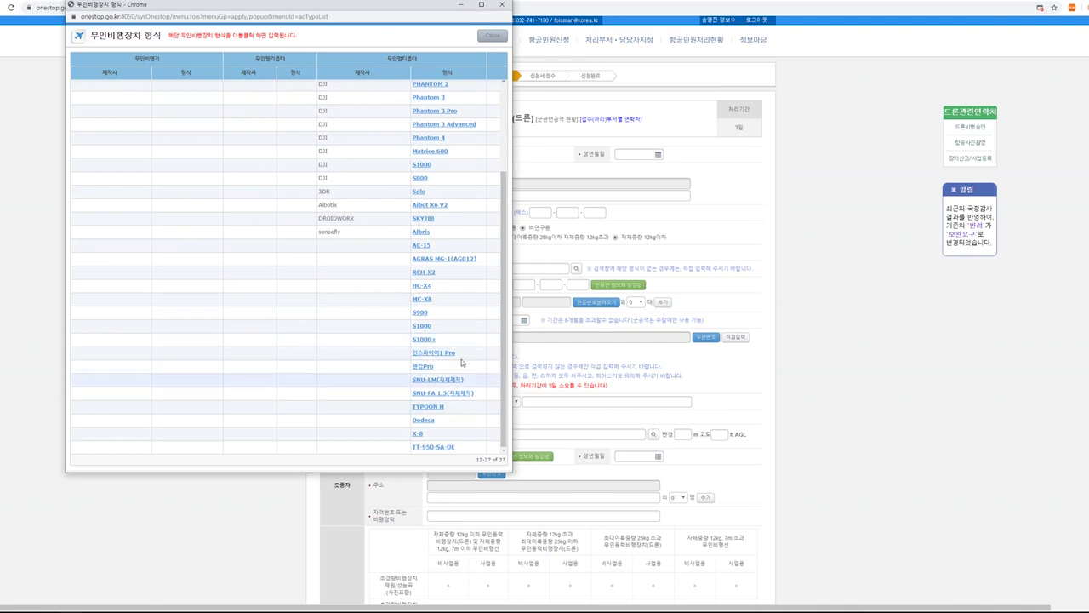
{"action": "scroll", "coordinate": [426, 345], "scroll_direction": "up", "scroll_amount": 3}
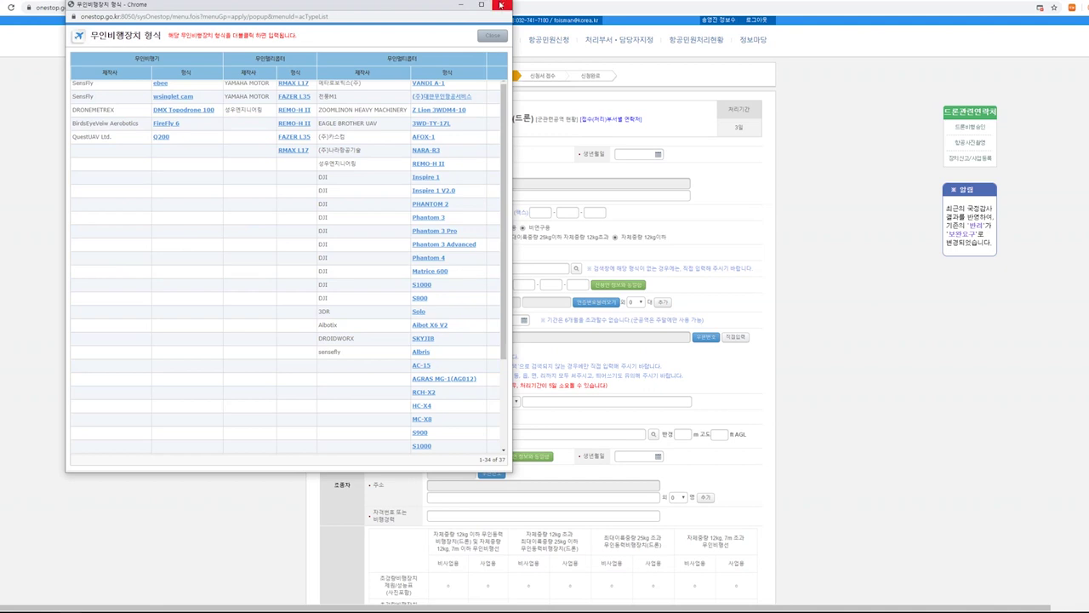
{"action": "left_click", "coordinate": [500, 4]}
{"action": "left_click", "coordinate": [492, 267]}
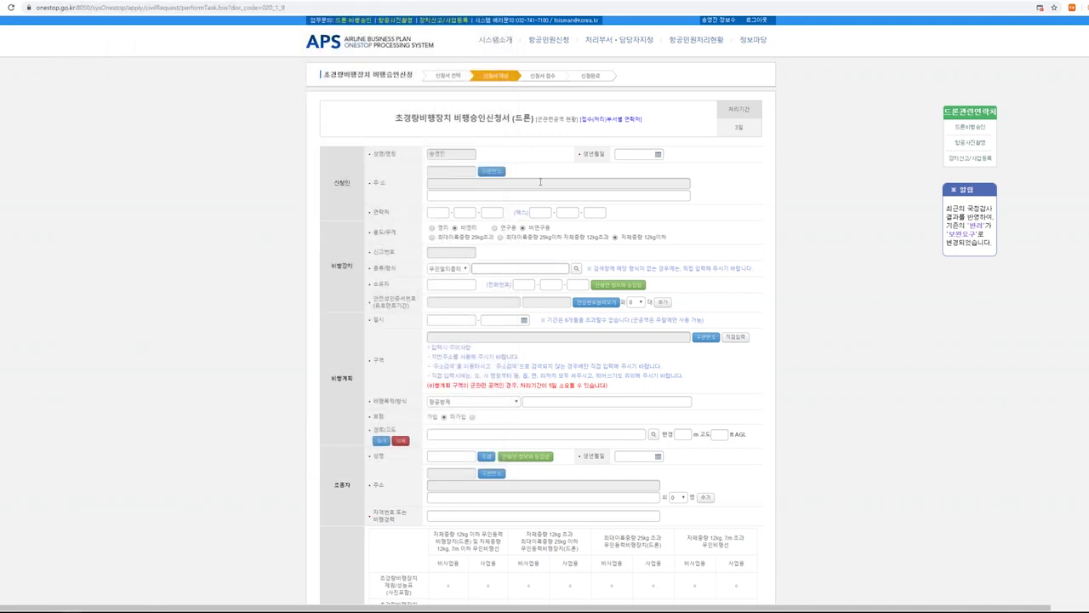
Enter 팬텀프로 as the drone model and the owner's name, dismissing the 신고번호 alert.
{"action": "type", "text": "팬텀프로"}
{"action": "left_click", "coordinate": [459, 283]}
{"action": "left_click", "coordinate": [595, 302]}
{"action": "left_click", "coordinate": [623, 56]}
Clear the guidance notes in the flight period and flight area fields.
{"action": "left_click_drag", "start_coordinate": [539, 320], "coordinate": [627, 320]}
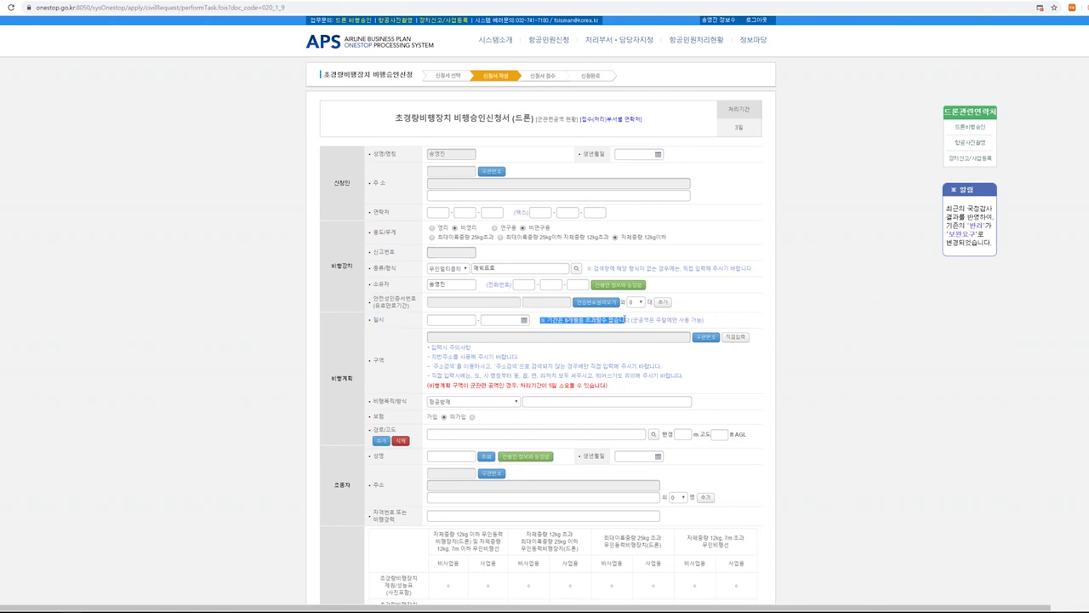
{"action": "left_click", "coordinate": [571, 329]}
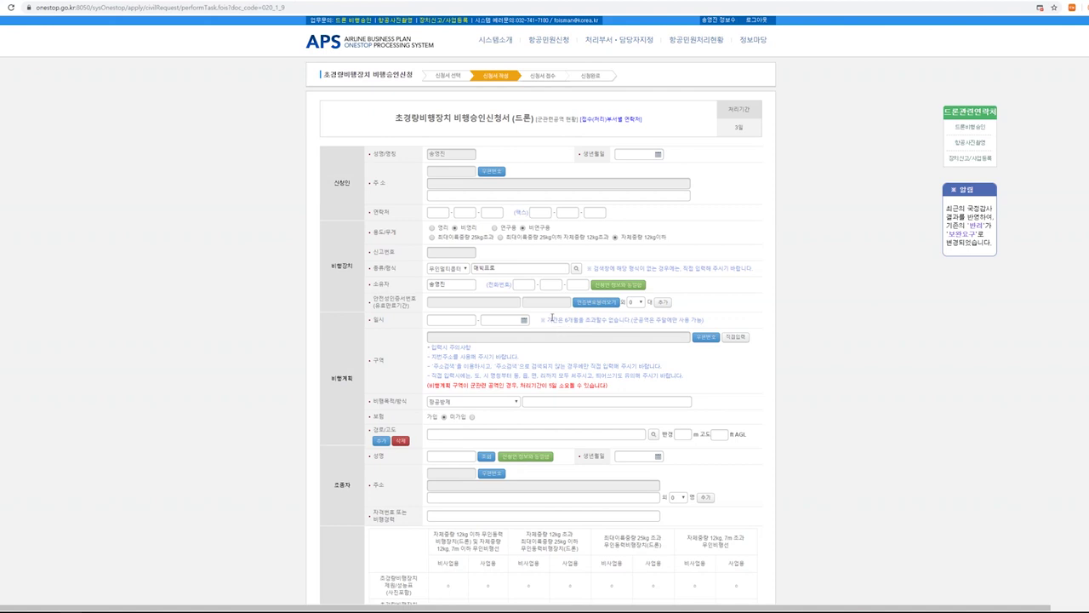
{"action": "left_click", "coordinate": [451, 318]}
{"action": "key", "text": "Tab"}
{"action": "left_click_drag", "start_coordinate": [429, 357], "coordinate": [479, 357]}
{"action": "left_click", "coordinate": [479, 357]}
{"action": "left_click", "coordinate": [729, 340]}
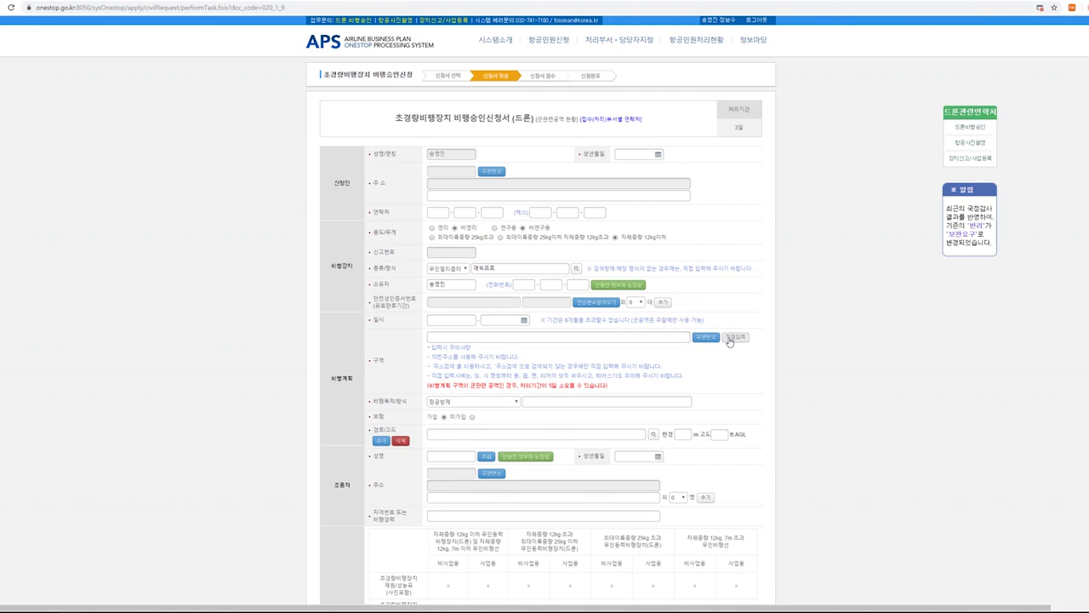
{"action": "scroll", "coordinate": [565, 340], "scroll_direction": "down", "scroll_amount": 1}
{"action": "scroll", "coordinate": [565, 340], "scroll_direction": "down", "scroll_amount": 2}
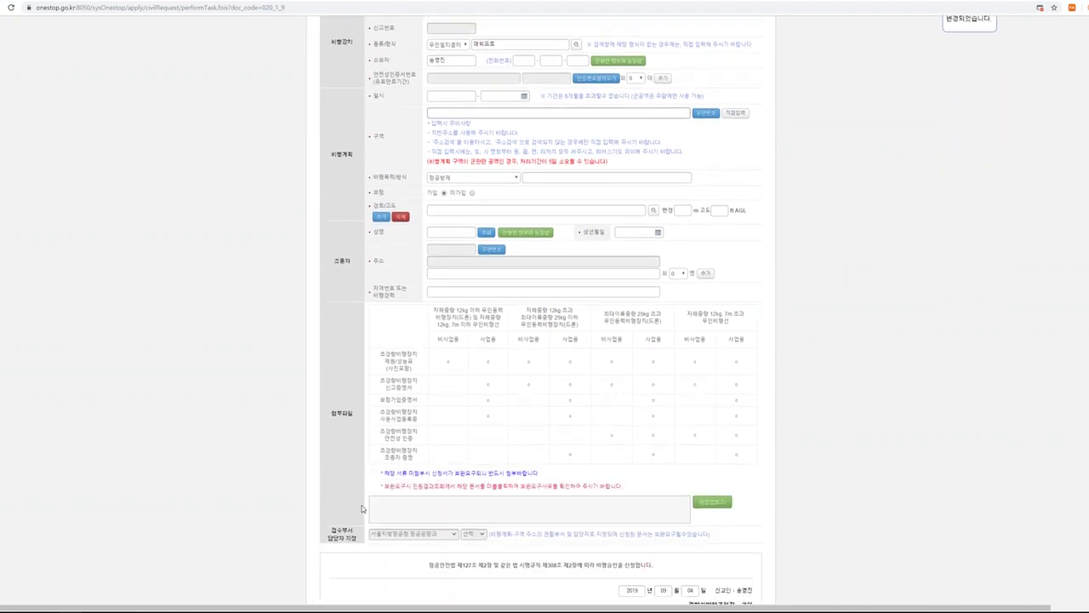
{"action": "left_click_drag", "start_coordinate": [371, 503], "coordinate": [391, 504]}
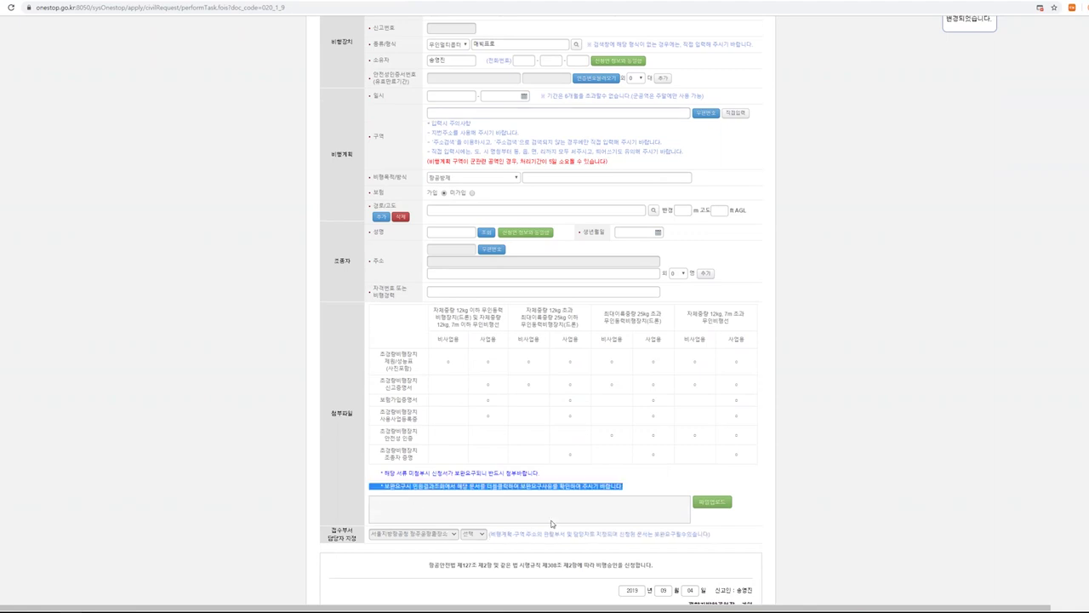
{"action": "left_click", "coordinate": [553, 519]}
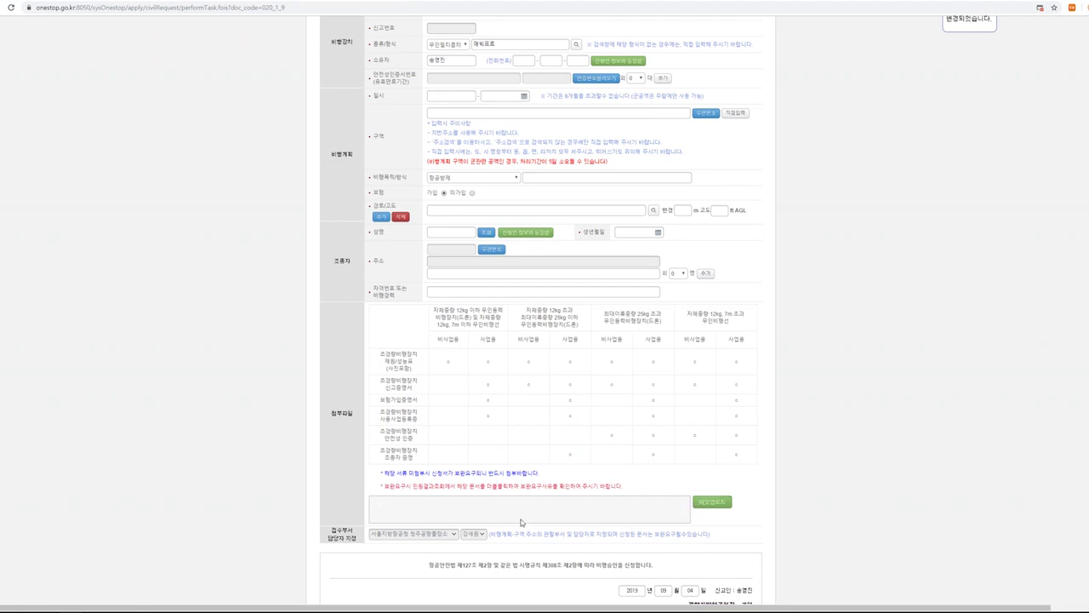
{"action": "scroll", "coordinate": [466, 474], "scroll_direction": "up", "scroll_amount": 1}
{"action": "scroll", "coordinate": [463, 475], "scroll_direction": "up", "scroll_amount": 1}
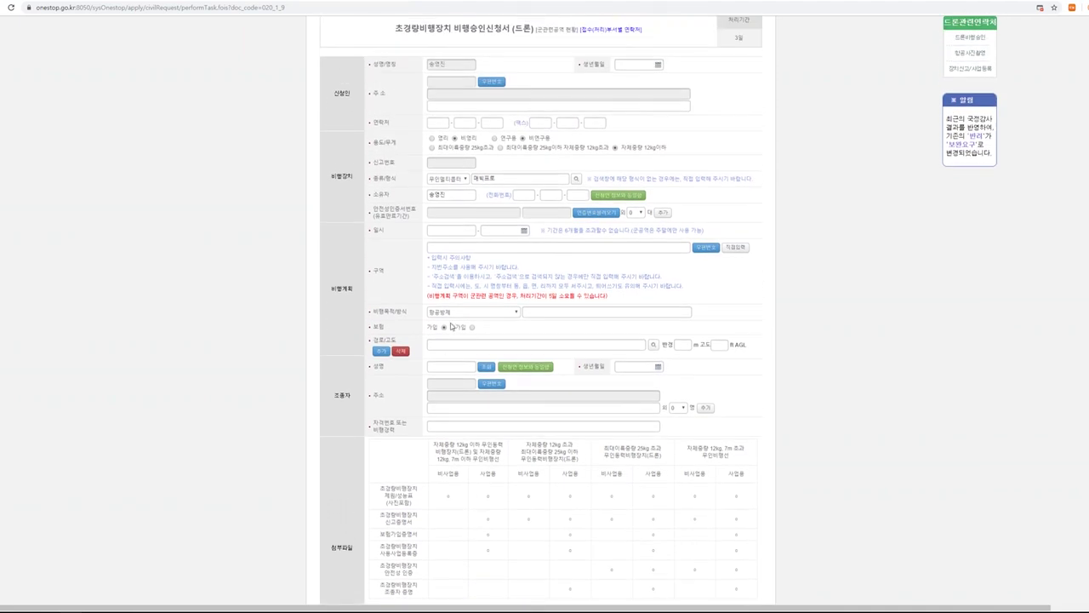
{"action": "left_click", "coordinate": [464, 313]}
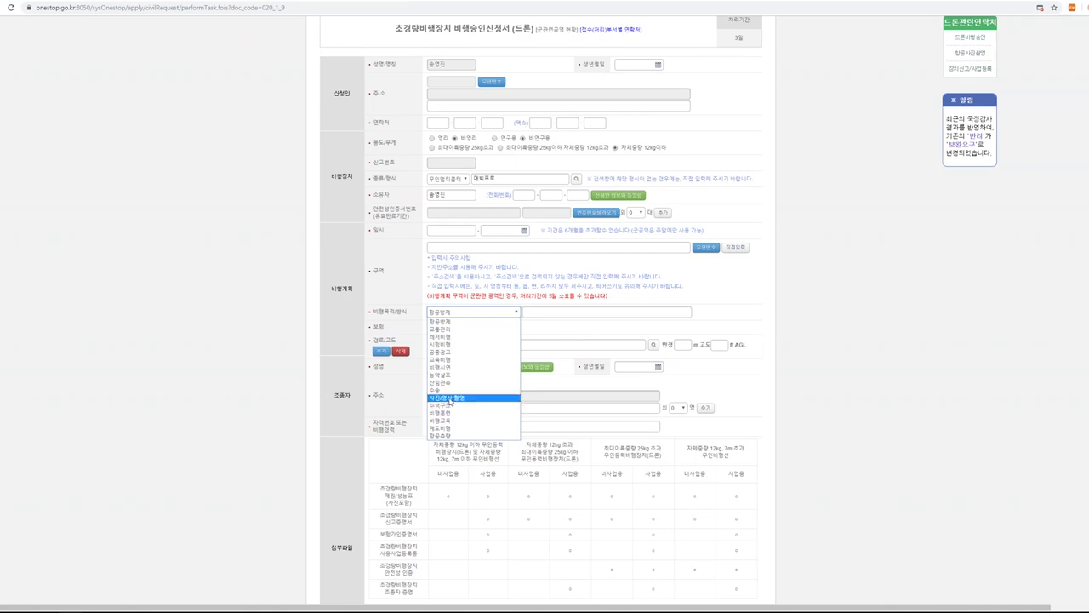
{"action": "left_click", "coordinate": [451, 397]}
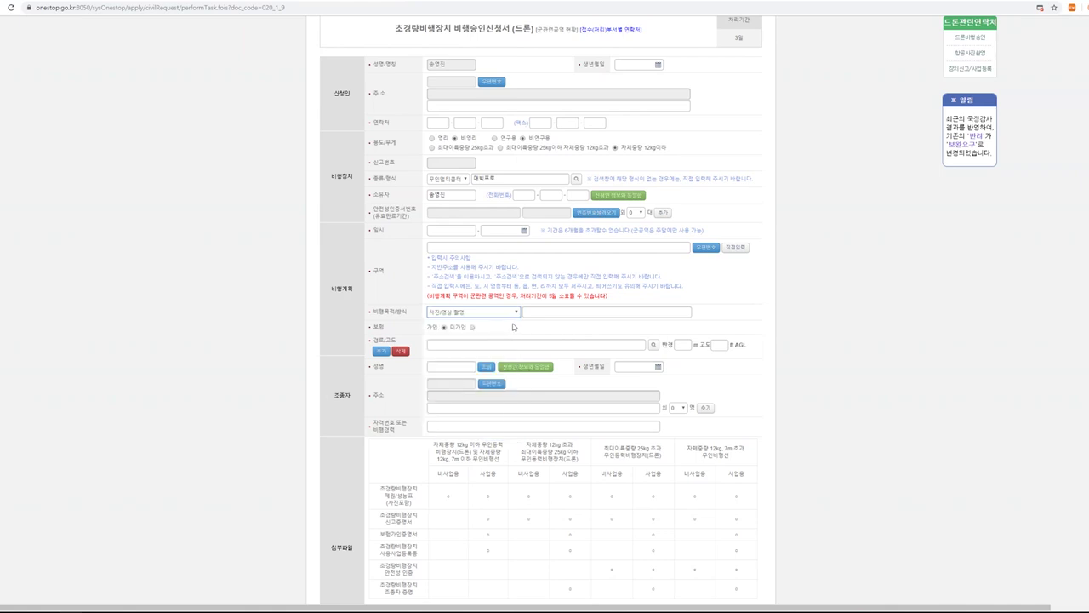
{"action": "left_click", "coordinate": [472, 328]}
{"action": "left_click", "coordinate": [490, 247]}
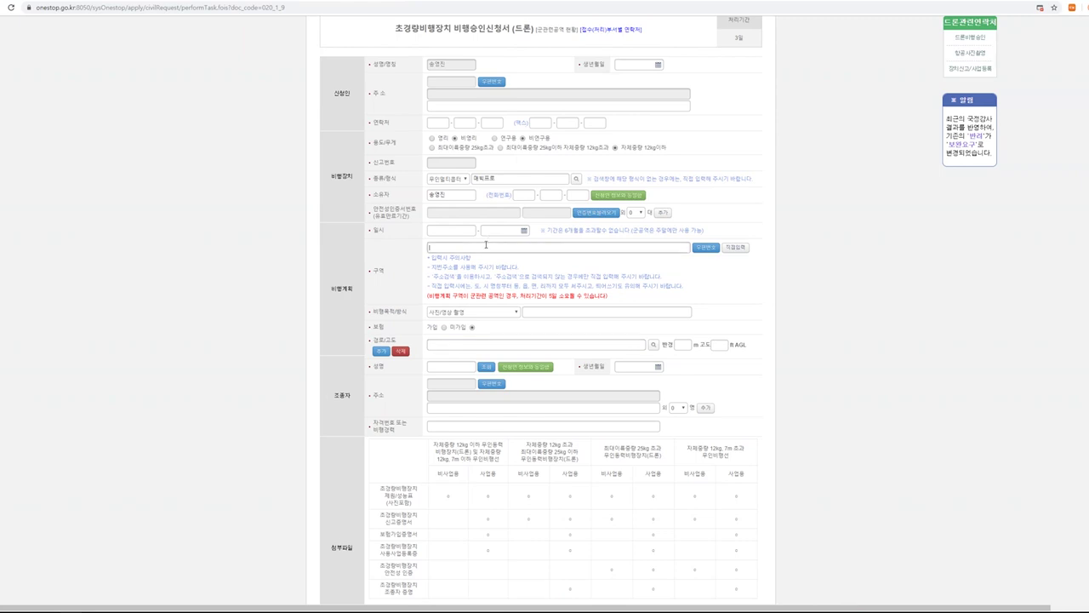
{"action": "left_click", "coordinate": [480, 342]}
{"action": "scroll", "coordinate": [392, 361], "scroll_direction": "down", "scroll_amount": 1}
{"action": "double_click", "coordinate": [362, 360]}
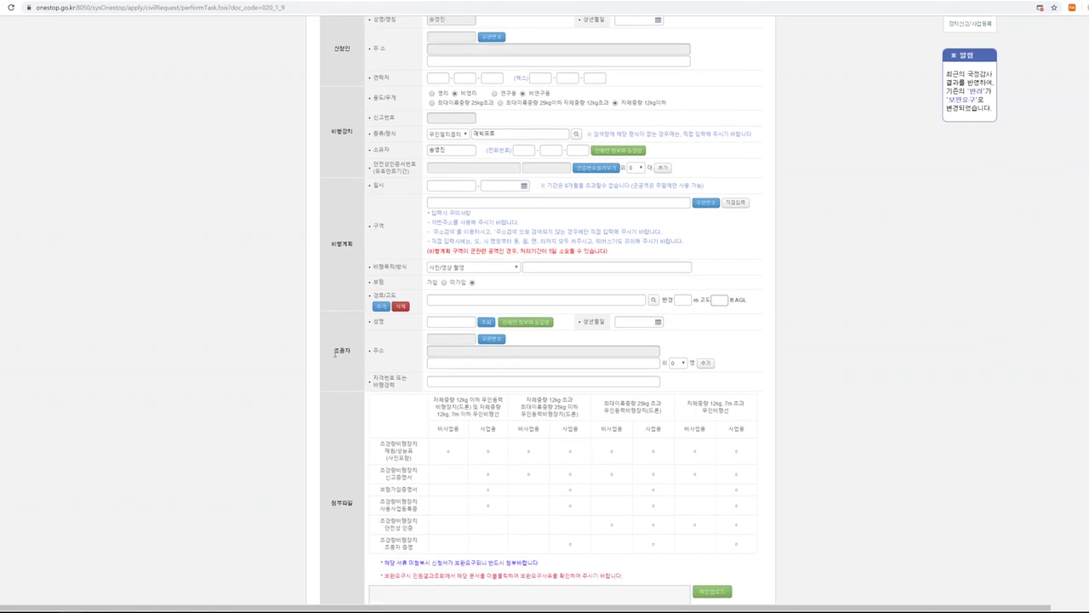
{"action": "left_click", "coordinate": [381, 118]}
{"action": "left_click", "coordinate": [442, 381]}
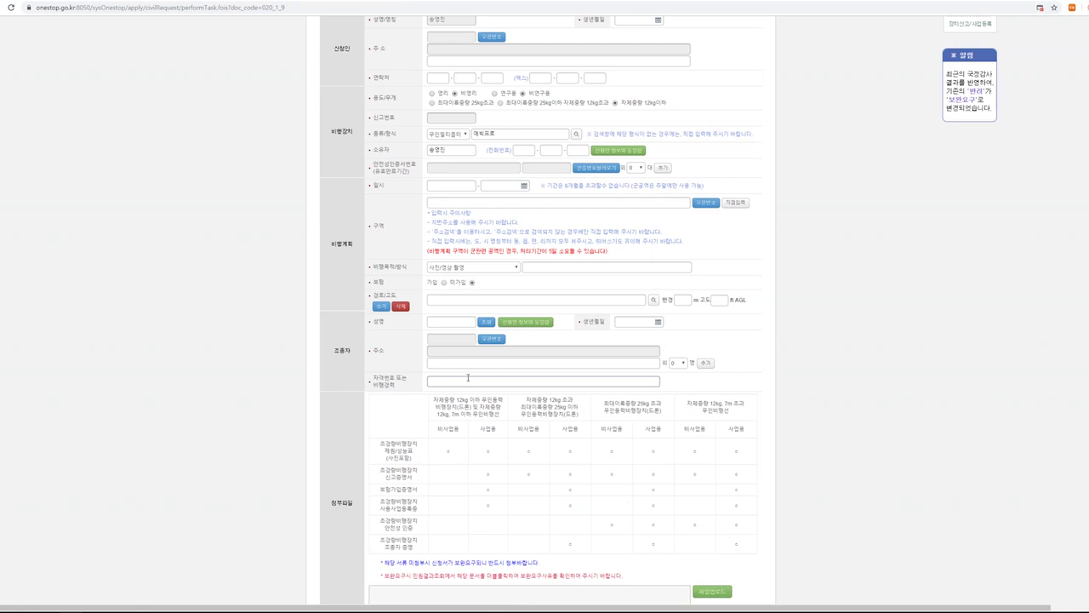
{"action": "scroll", "coordinate": [468, 377], "scroll_direction": "down", "scroll_amount": 1}
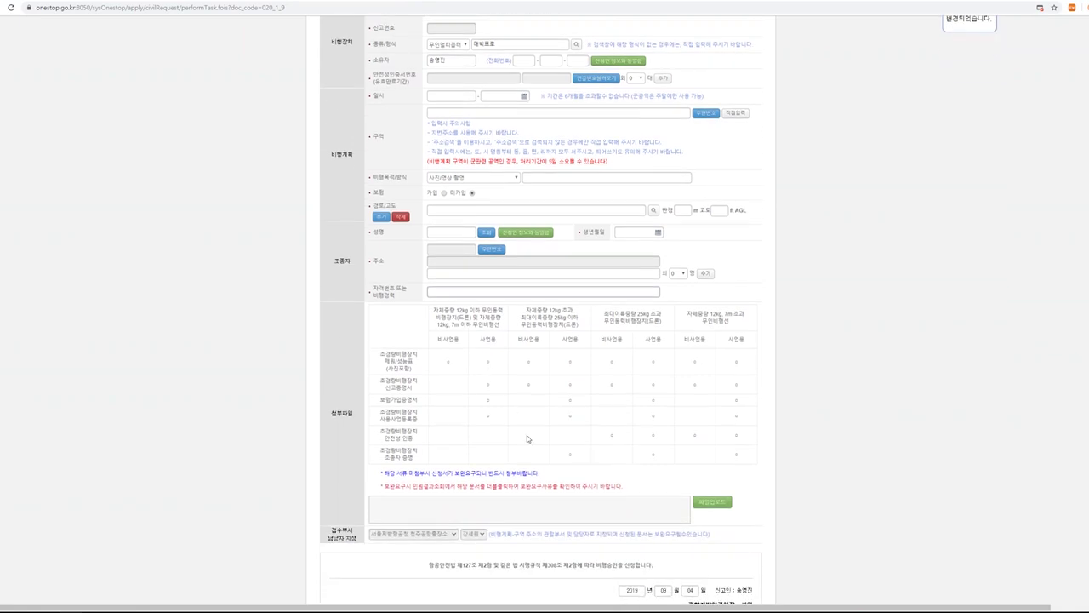
{"action": "scroll", "coordinate": [487, 518], "scroll_direction": "down", "scroll_amount": 1}
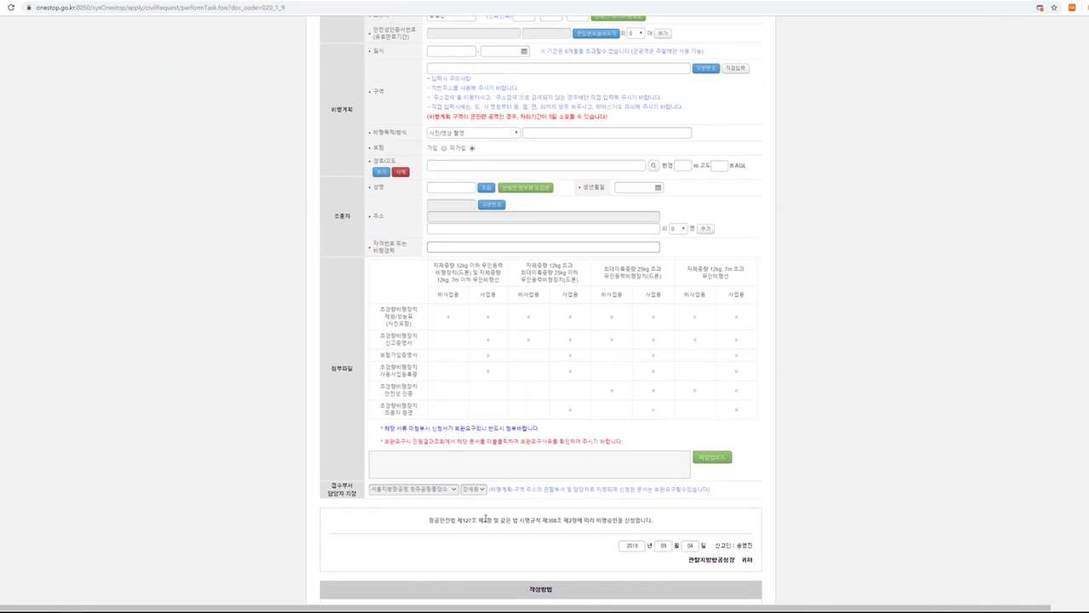
{"action": "scroll", "coordinate": [482, 518], "scroll_direction": "down", "scroll_amount": 1}
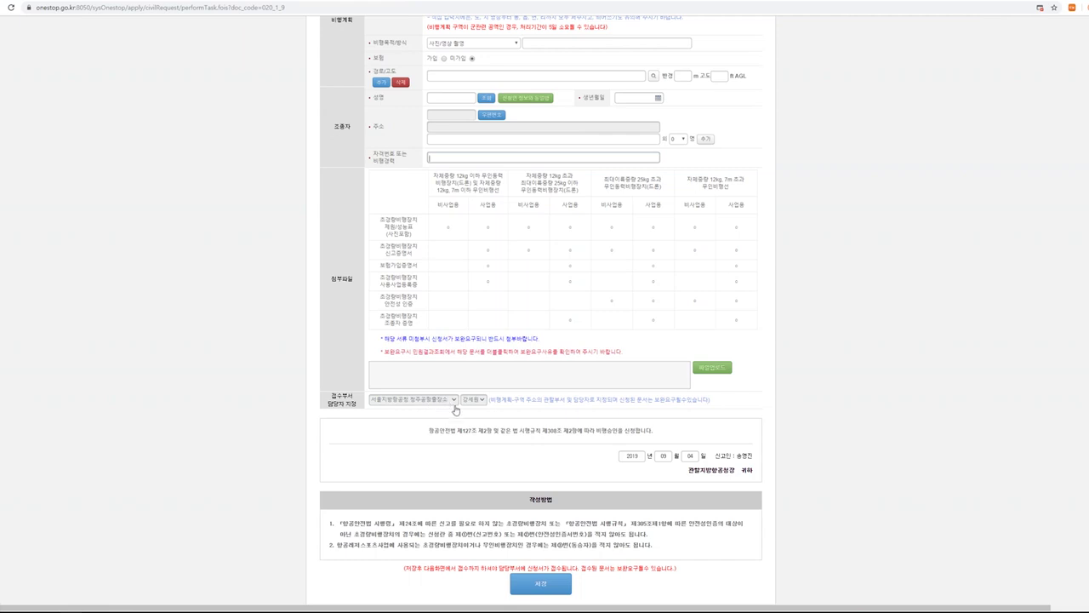
{"action": "scroll", "coordinate": [476, 443], "scroll_direction": "down", "scroll_amount": 1}
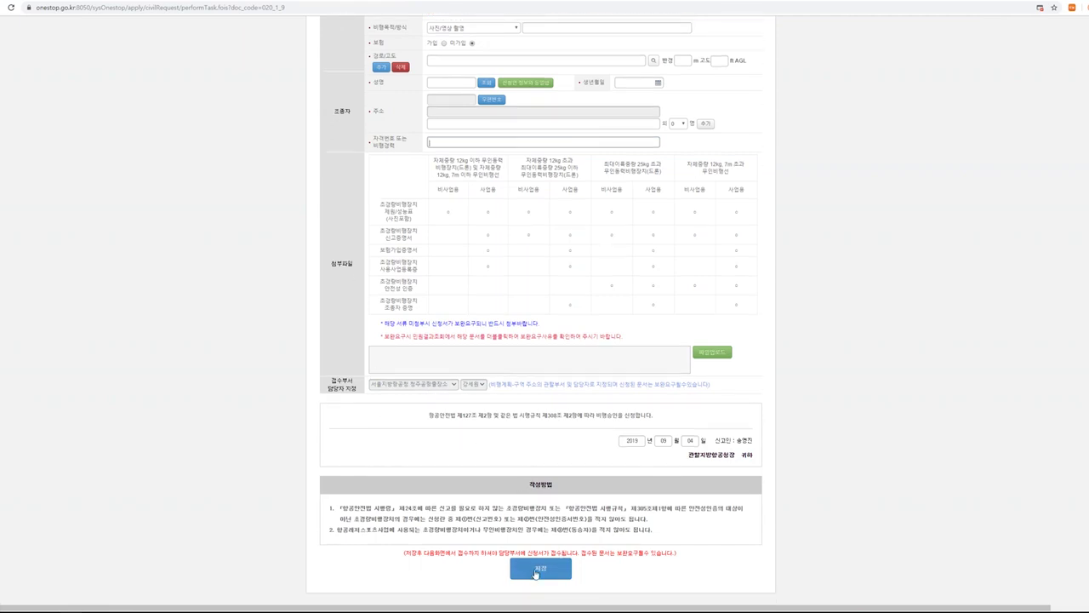
{"action": "left_click", "coordinate": [536, 575]}
{"action": "scroll", "coordinate": [538, 569], "scroll_direction": "up", "scroll_amount": 5}
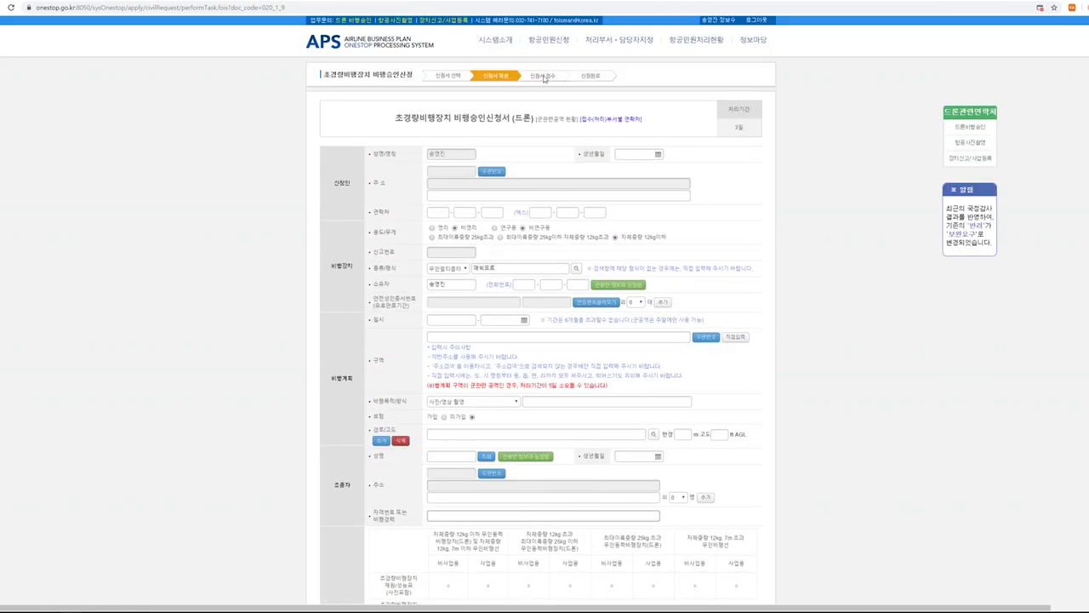
{"action": "scroll", "coordinate": [532, 102], "scroll_direction": "down", "scroll_amount": 5}
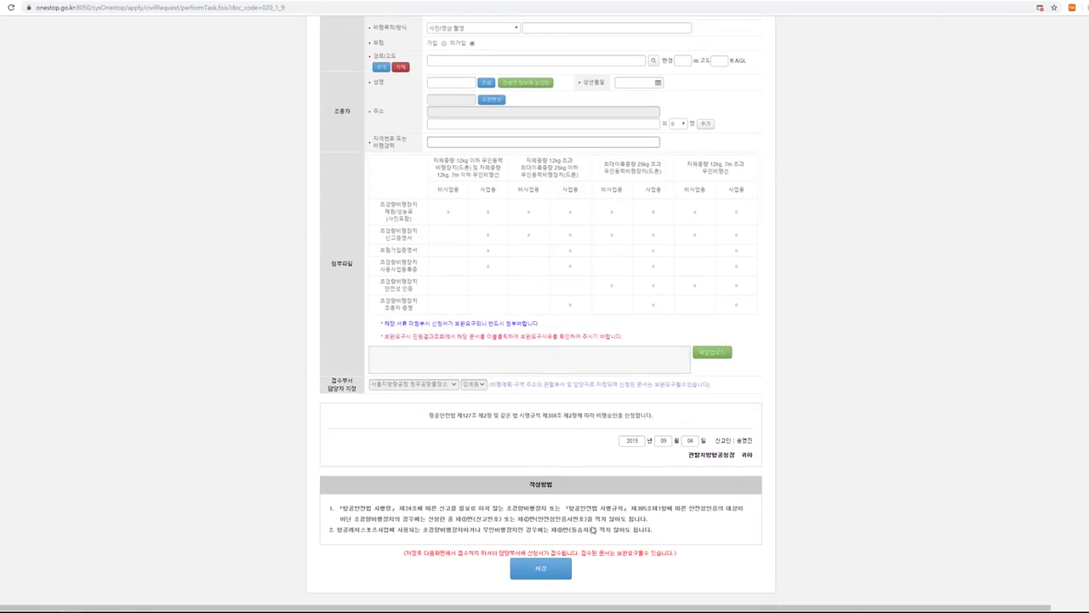
{"action": "scroll", "coordinate": [540, 569], "scroll_direction": "up", "scroll_amount": 5}
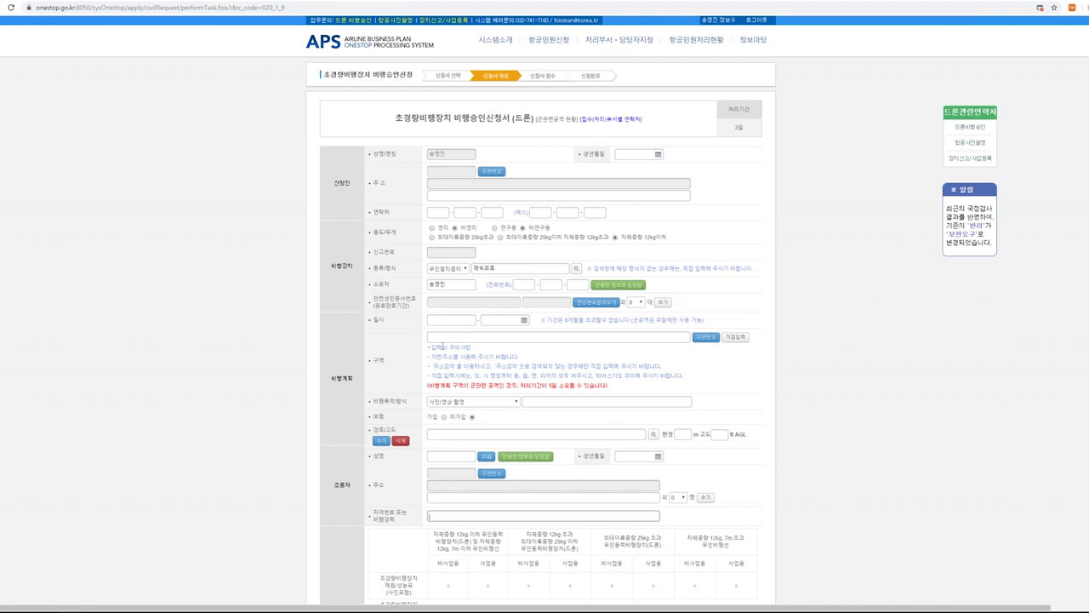
Open the 항공민원처리현황 > 민원결과조회 application results list.
{"action": "left_click", "coordinate": [445, 338]}
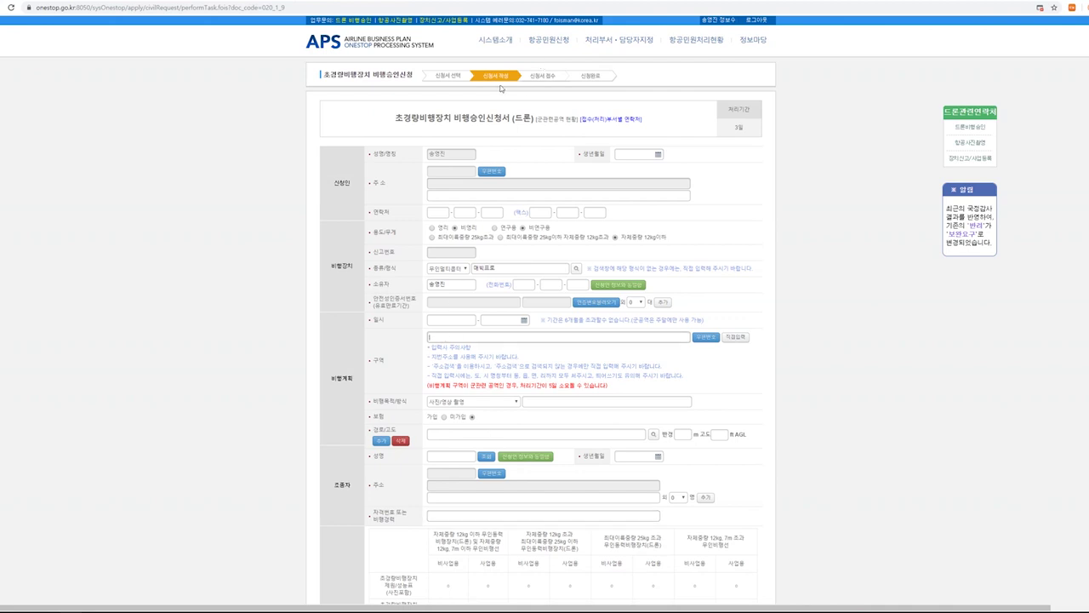
{"action": "mouse_move", "coordinate": [694, 44]}
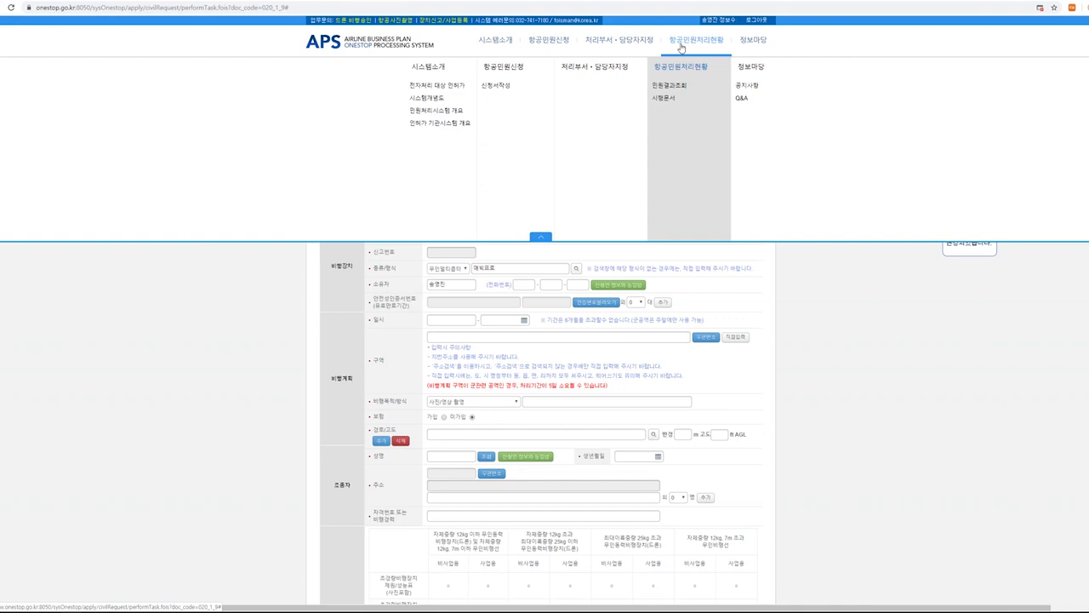
{"action": "left_click", "coordinate": [675, 88]}
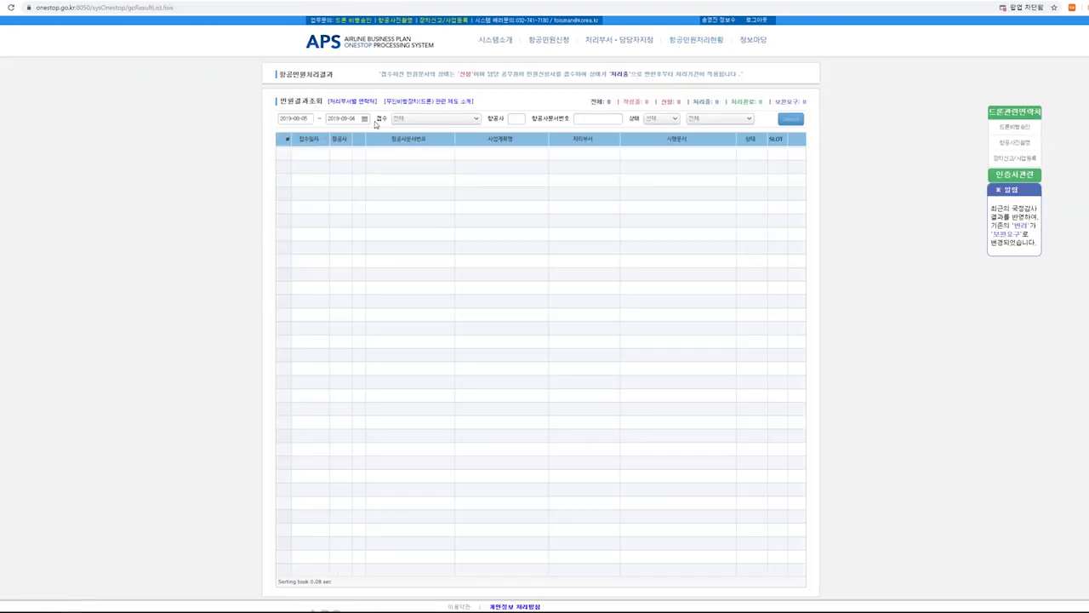
Set the start date to 2019-05-01 and search, listing four processed applications.
{"action": "left_click", "coordinate": [364, 119]}
{"action": "left_click", "coordinate": [247, 144]}
{"action": "left_click", "coordinate": [247, 144]}
{"action": "left_click", "coordinate": [247, 144]}
{"action": "left_click", "coordinate": [283, 165]}
{"action": "left_click", "coordinate": [324, 237]}
{"action": "left_click", "coordinate": [790, 119]}
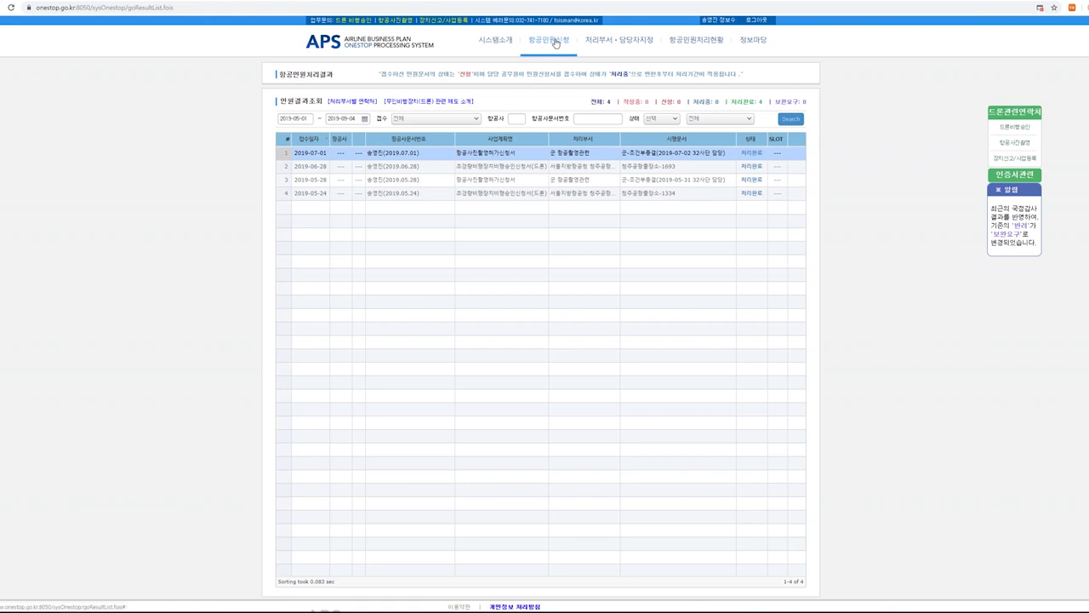
Open the 항공사진 촬영허가 신청서 form from 항공민원신청 > 신청서 작성.
{"action": "mouse_move", "coordinate": [555, 43]}
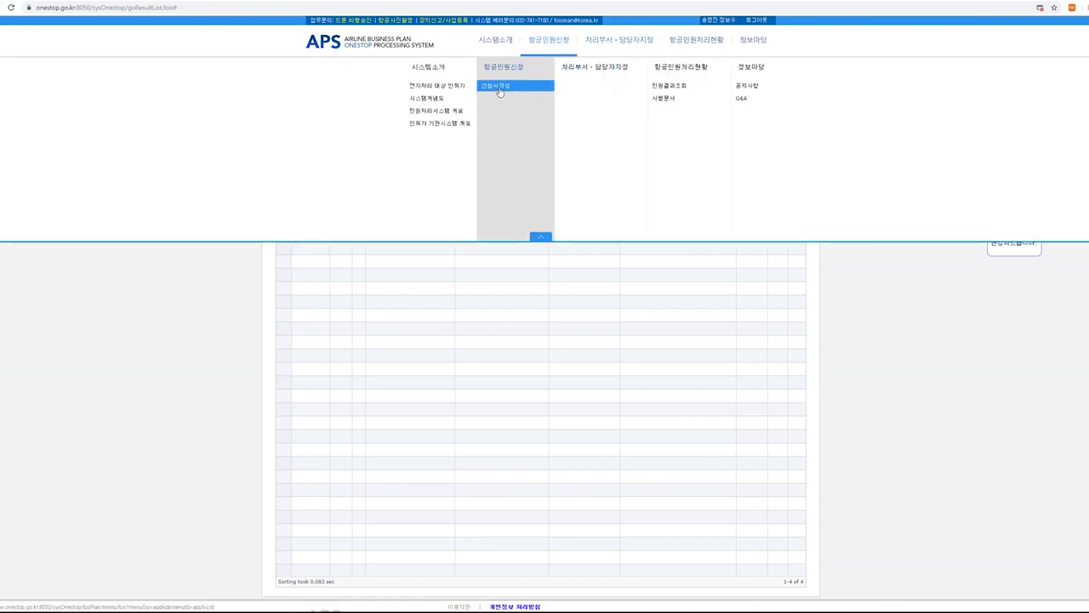
{"action": "left_click", "coordinate": [500, 87]}
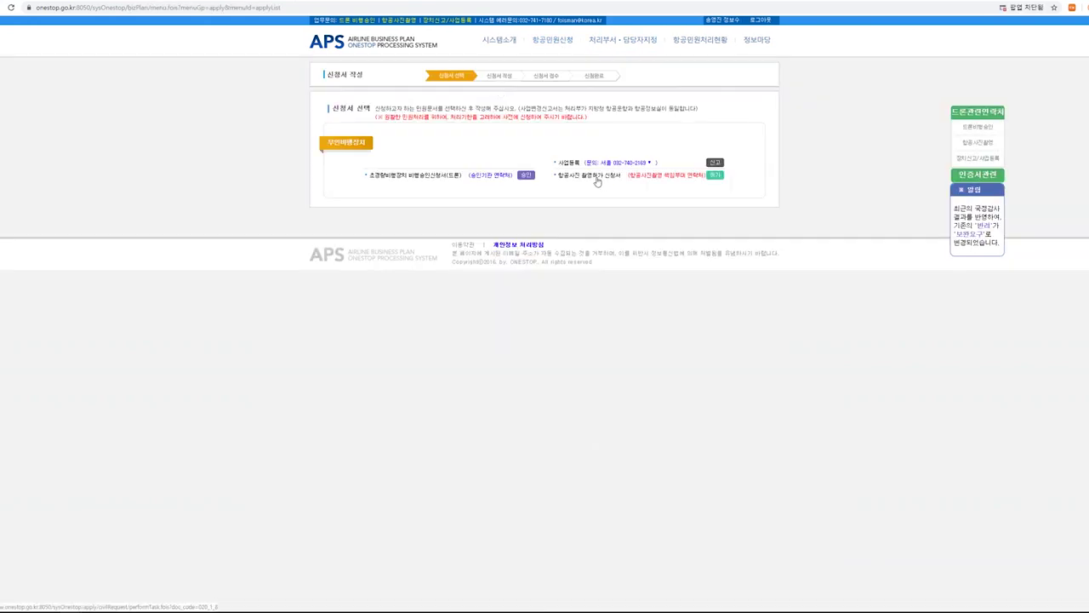
{"action": "left_click", "coordinate": [597, 177]}
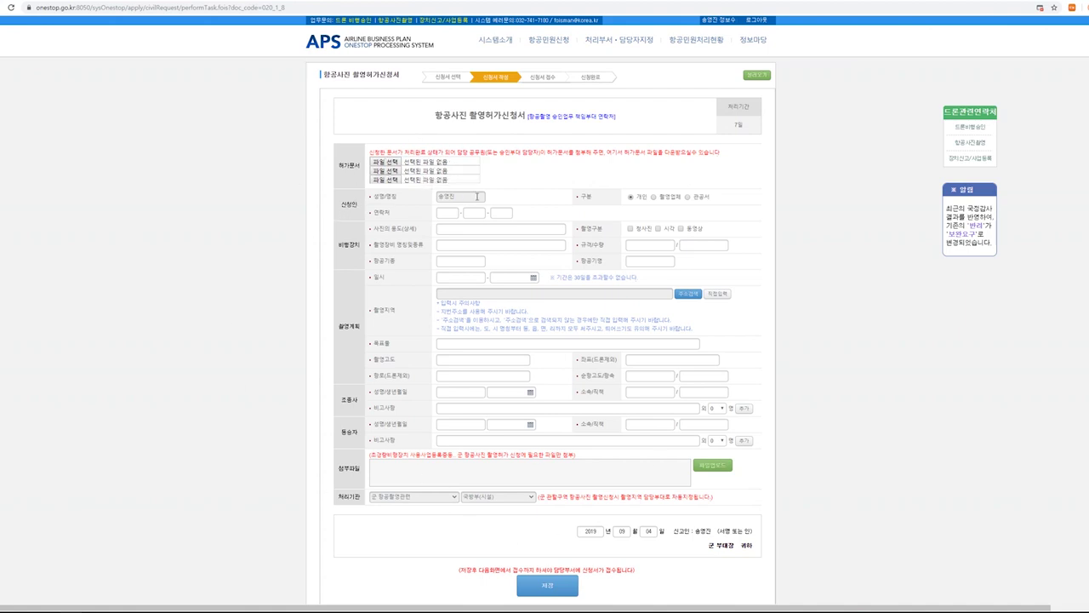
{"action": "left_click", "coordinate": [447, 213]}
{"action": "left_click", "coordinate": [451, 230]}
{"action": "left_click", "coordinate": [434, 246]}
{"action": "left_click", "coordinate": [660, 245]}
{"action": "left_click", "coordinate": [725, 245]}
{"action": "left_click", "coordinate": [634, 248]}
{"action": "key", "text": "Tab"}
{"action": "left_click", "coordinate": [454, 294]}
{"action": "left_click", "coordinate": [460, 342]}
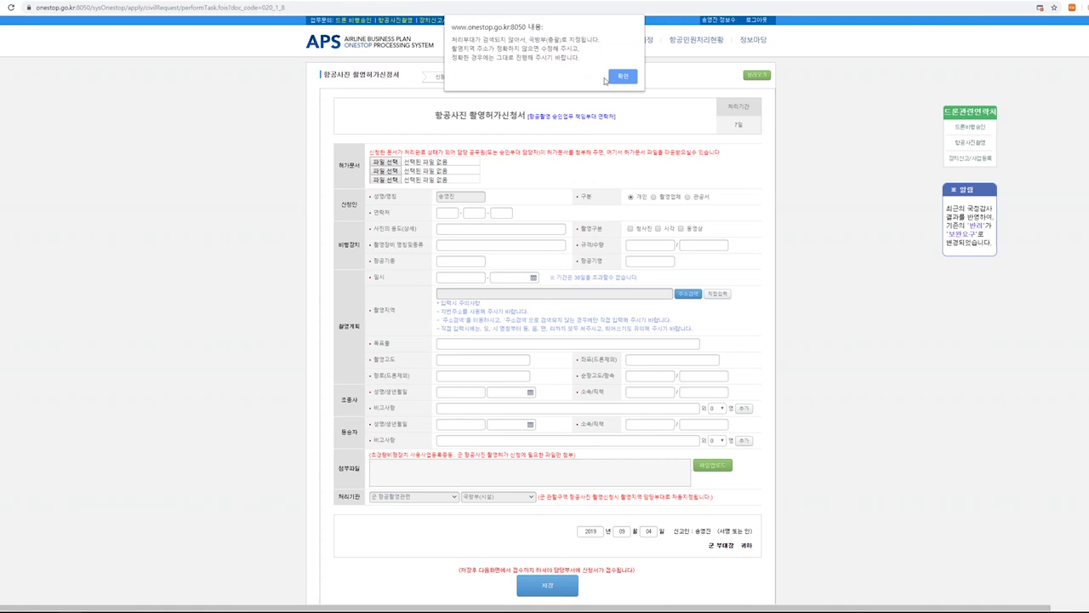
{"action": "left_click", "coordinate": [628, 78]}
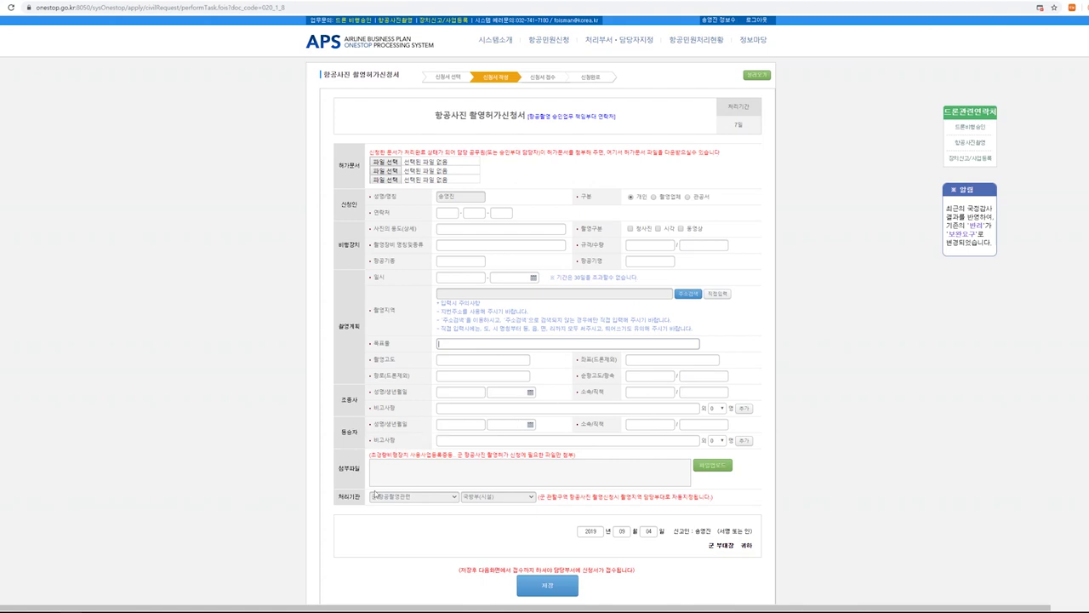
{"action": "scroll", "coordinate": [480, 496], "scroll_direction": "down", "scroll_amount": 1}
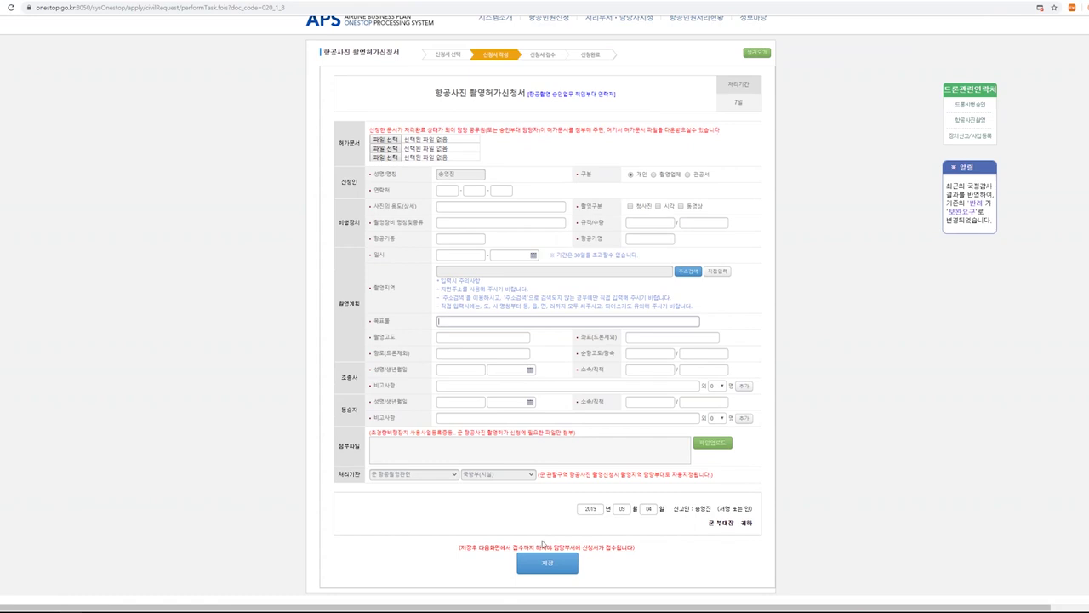
{"action": "scroll", "coordinate": [553, 563], "scroll_direction": "up", "scroll_amount": 1}
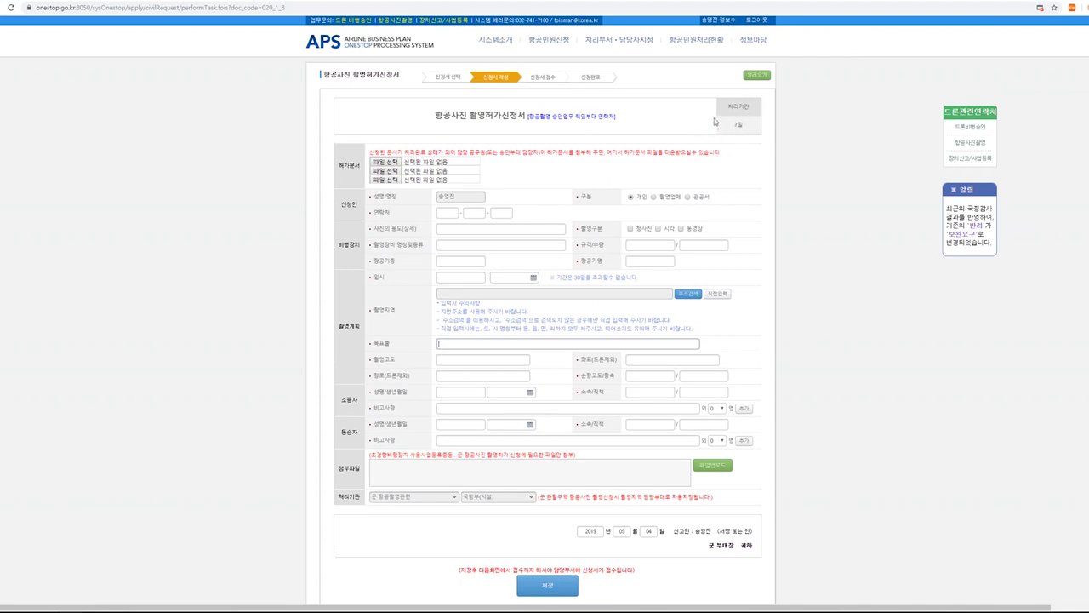
In 민원결과조회, move the start date back to 2019-04-01 and search again.
{"action": "left_click", "coordinate": [695, 40]}
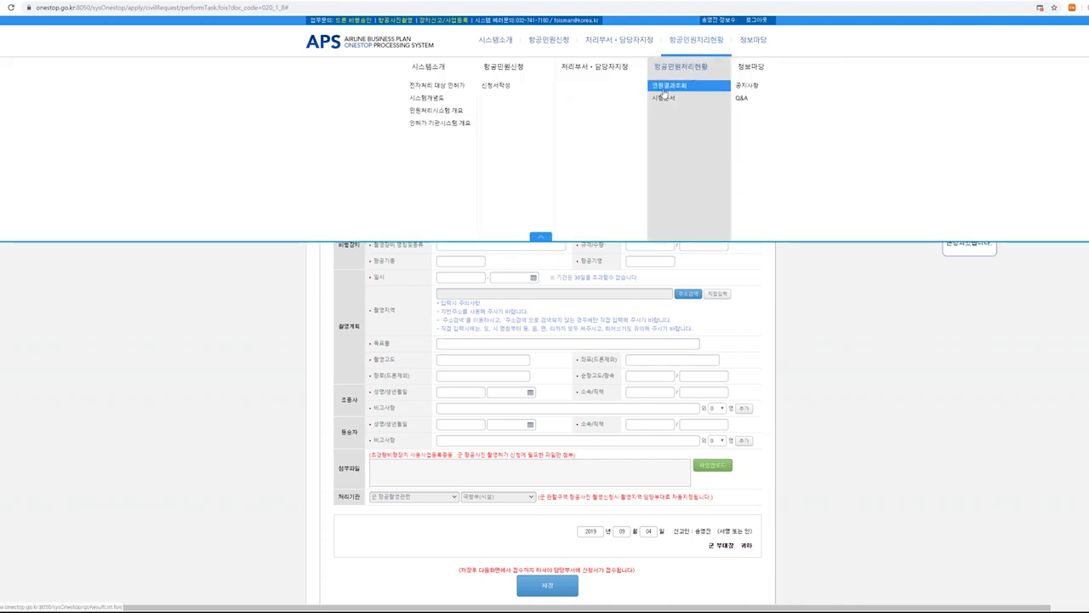
{"action": "left_click", "coordinate": [664, 87]}
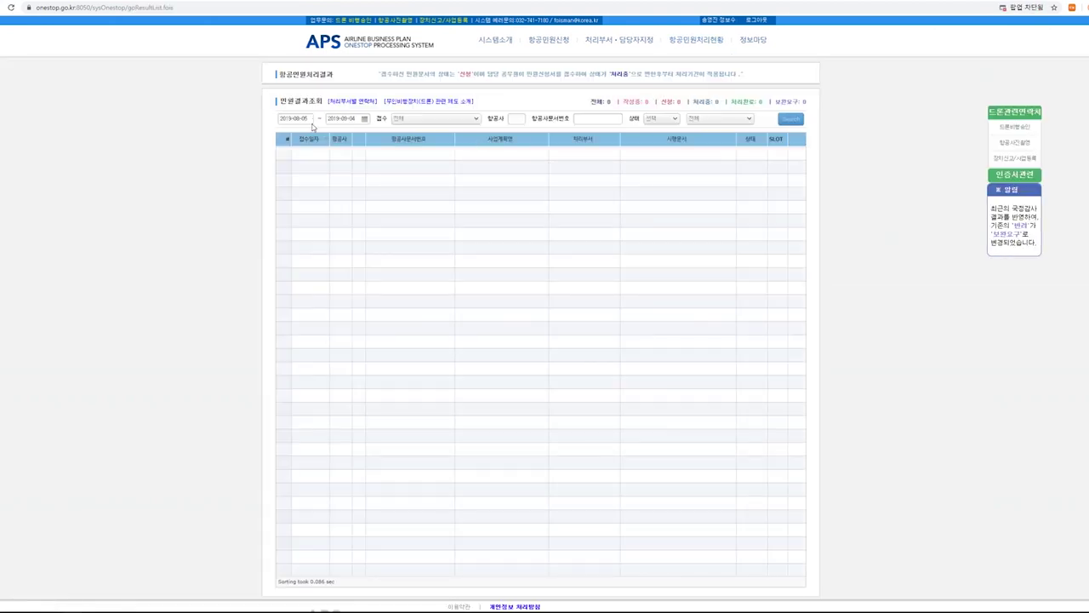
{"action": "left_click", "coordinate": [365, 119]}
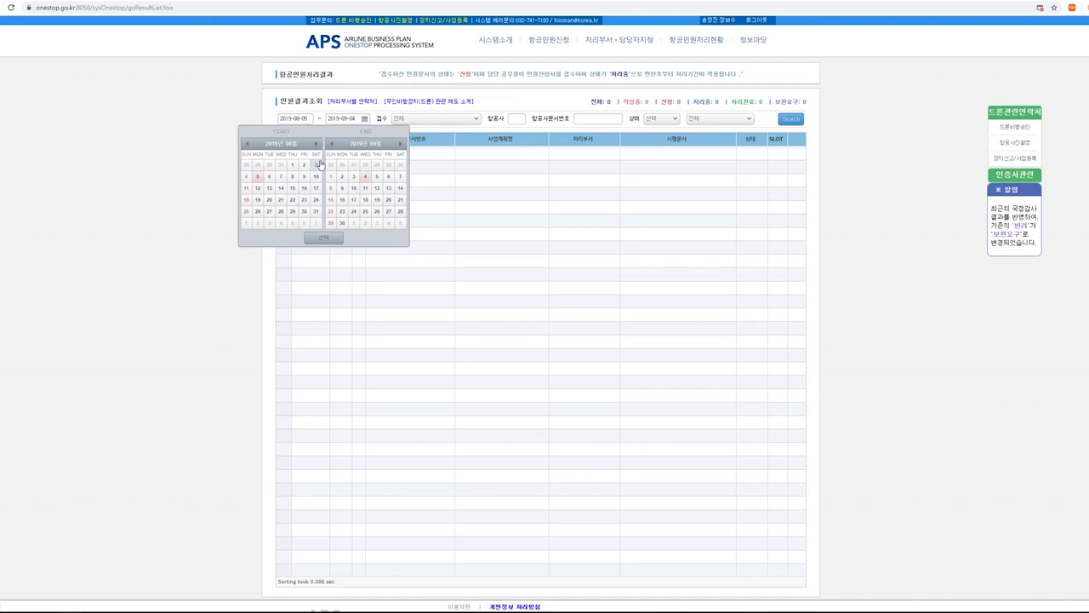
{"action": "left_click", "coordinate": [247, 143]}
{"action": "left_click", "coordinate": [247, 143]}
{"action": "left_click", "coordinate": [246, 143]}
{"action": "left_click", "coordinate": [246, 143]}
{"action": "left_click", "coordinate": [258, 166]}
{"action": "left_click", "coordinate": [320, 237]}
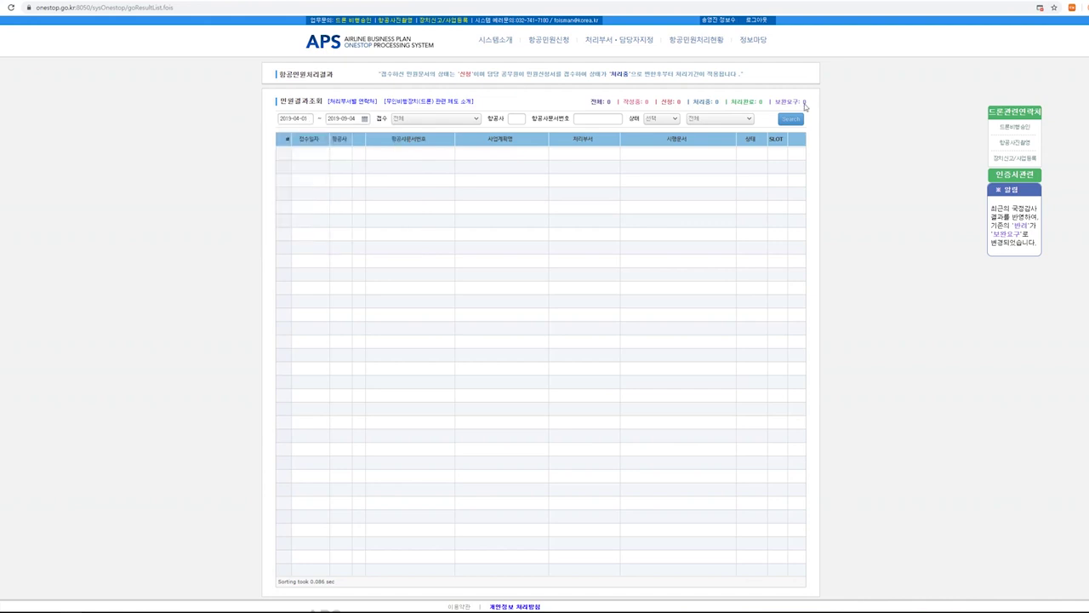
{"action": "left_click", "coordinate": [780, 121]}
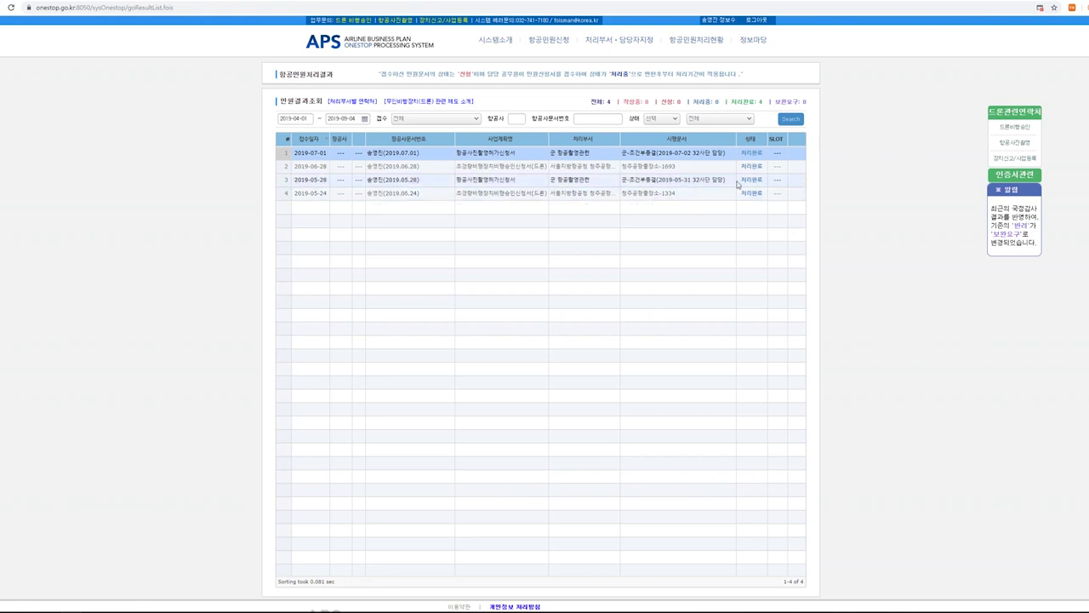